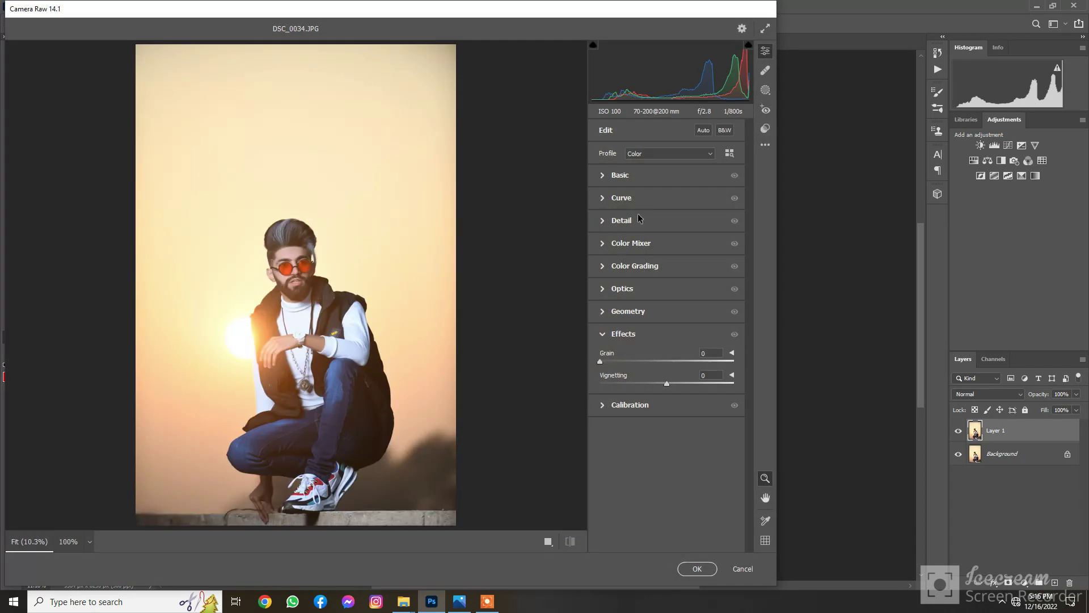
In the Basic adjustments, set Contrast to +31, Highlights to -76, Shadows to +23, Whites to -75, Blacks to +29 and Clarity to +14
click(650, 177)
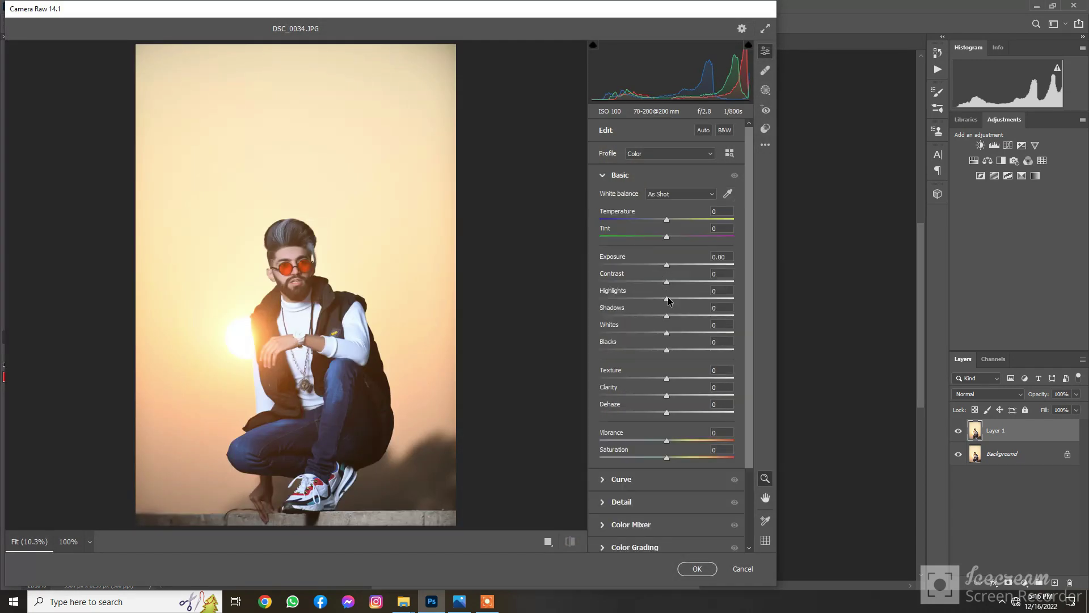
drag(666, 298, 616, 301)
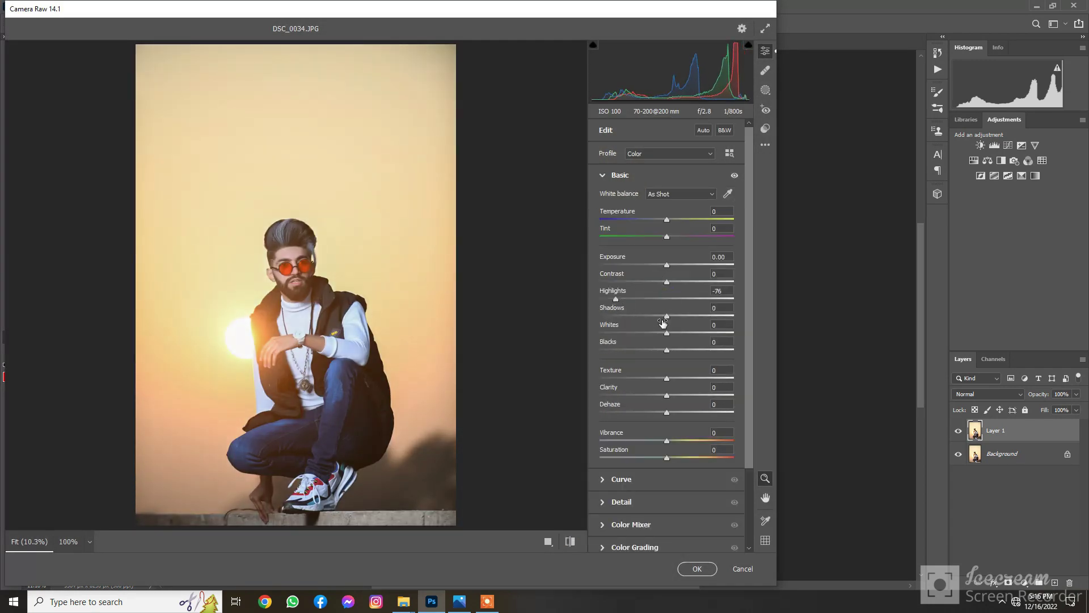
drag(667, 333, 687, 281)
click(675, 393)
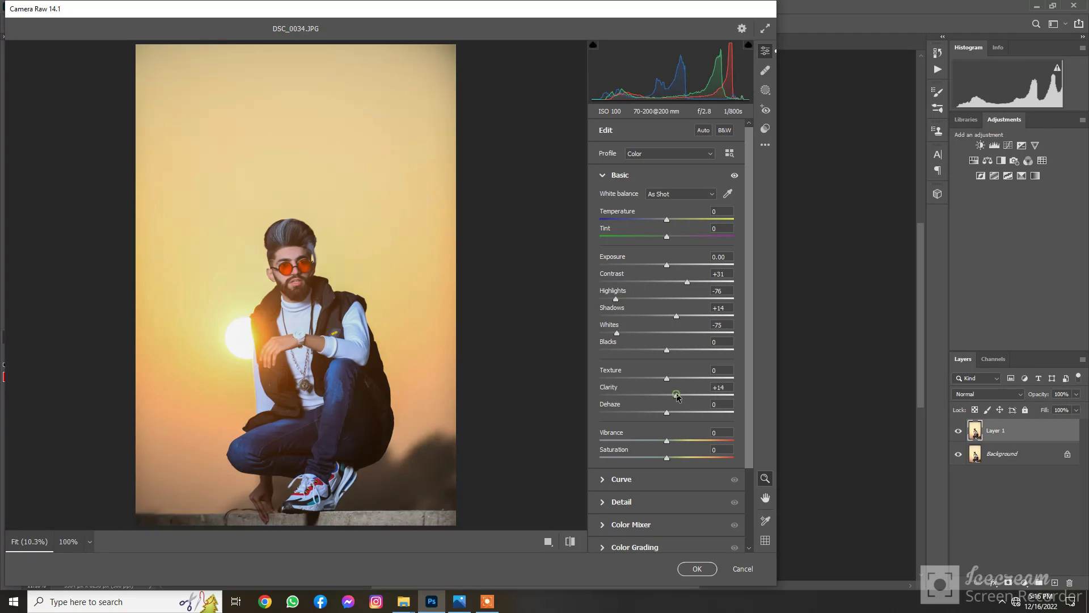
drag(667, 350, 682, 316)
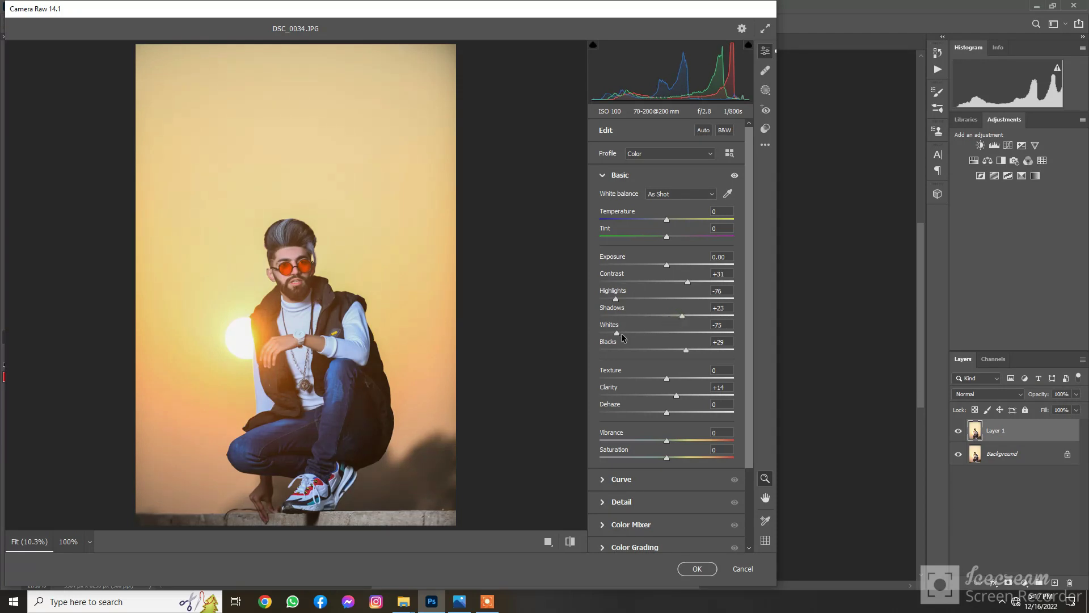
Refine Whites to -81, Highlights to -100, Exposure to -0.05 and Temperature to +1, and compare the photo with its default settings
drag(617, 333, 598, 301)
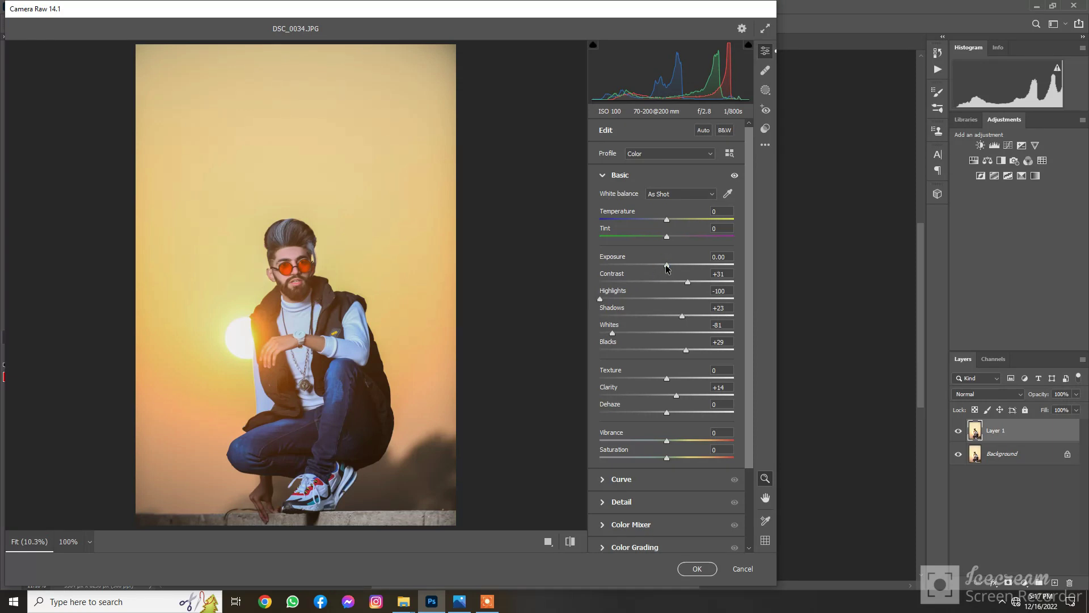
drag(666, 265, 665, 265)
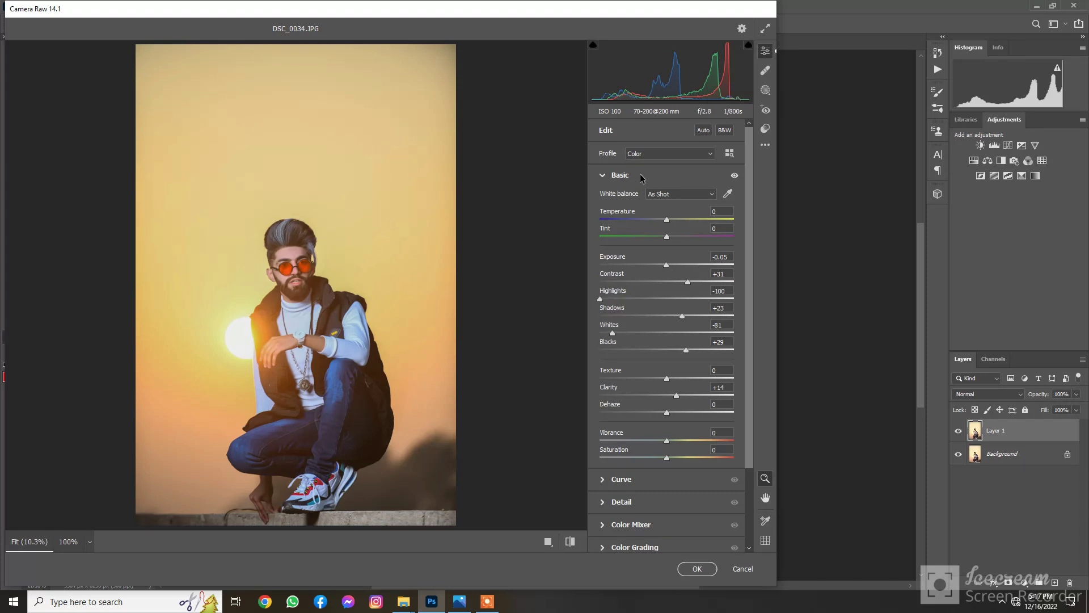
drag(668, 222, 668, 221)
click(634, 177)
click(570, 541)
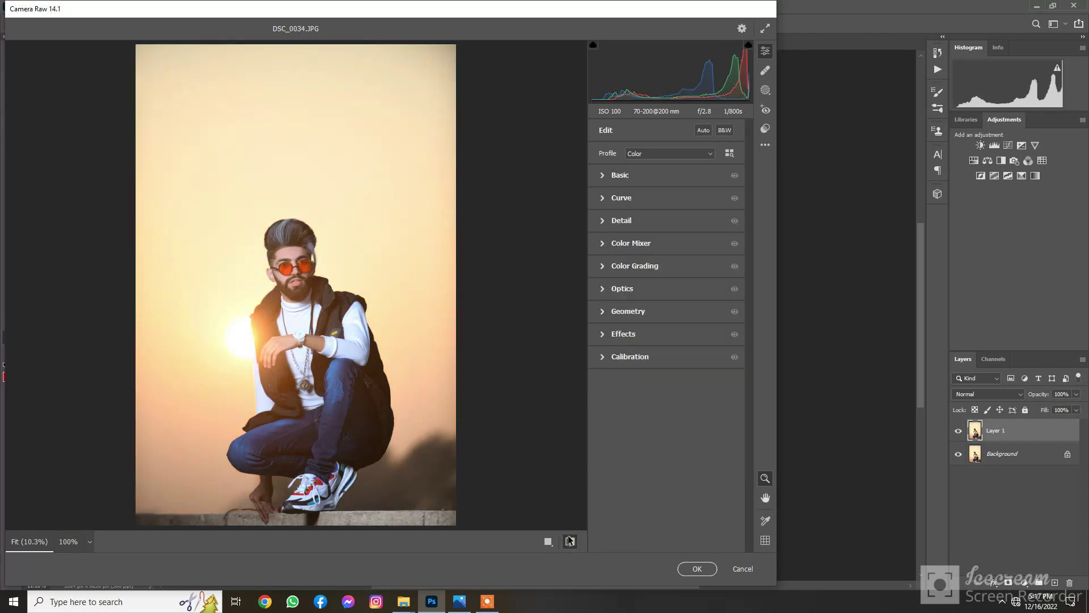
click(570, 541)
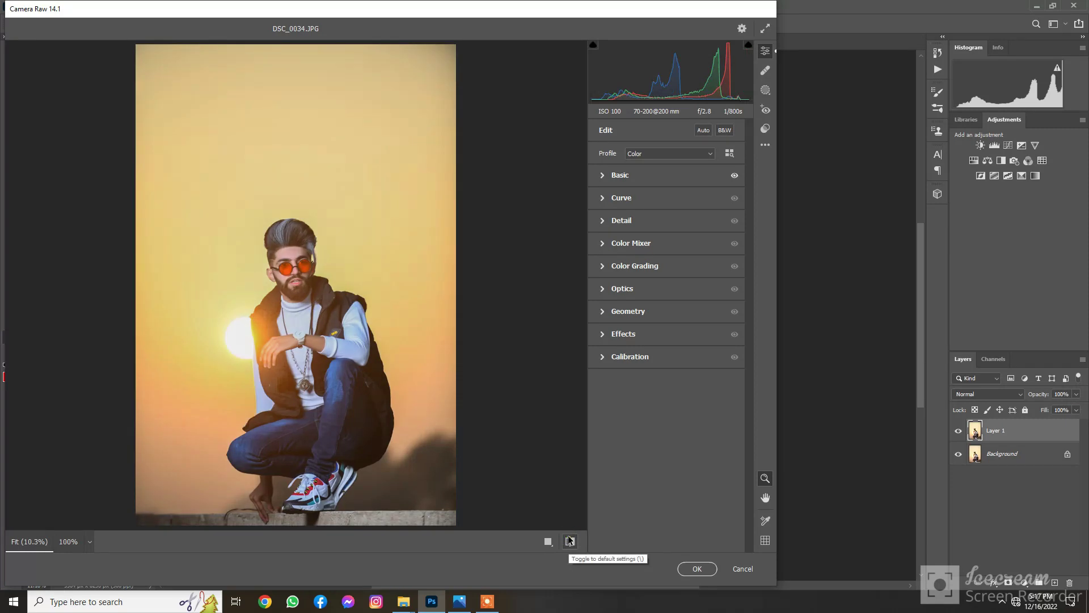
In the Color Mixer, set saturation to Yellows +20, Oranges -5 and Reds +33, and Oranges luminance to +6
click(670, 245)
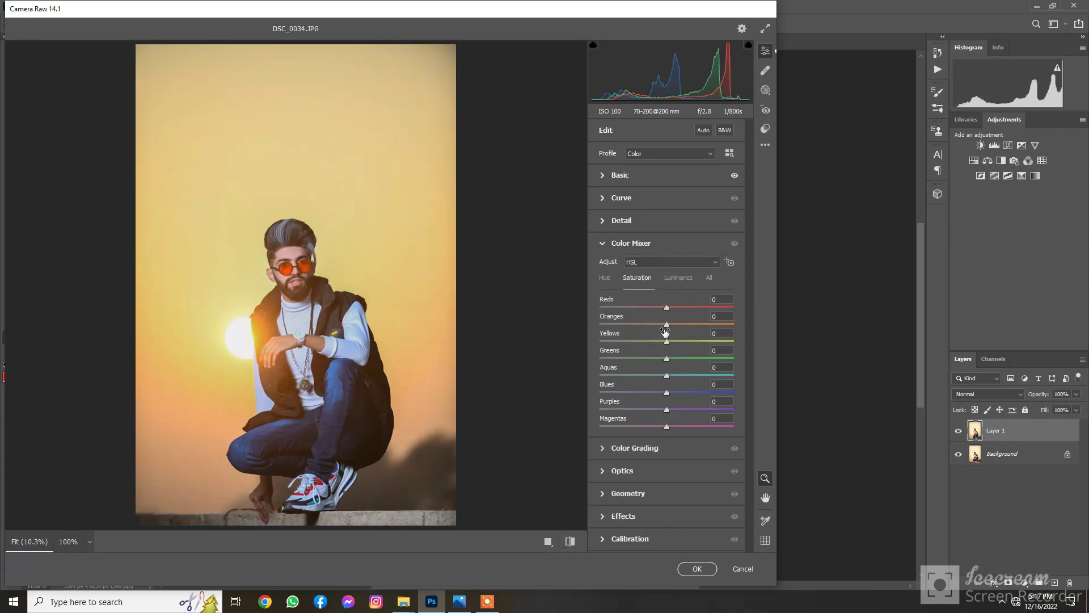
drag(667, 342, 680, 344)
drag(666, 324, 670, 325)
click(676, 278)
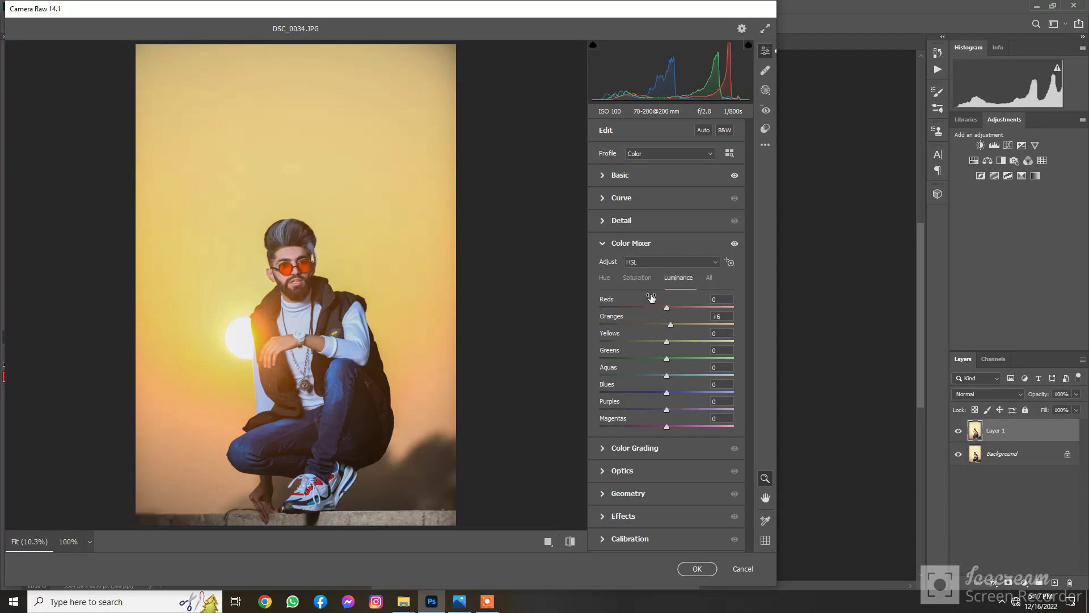
click(646, 279)
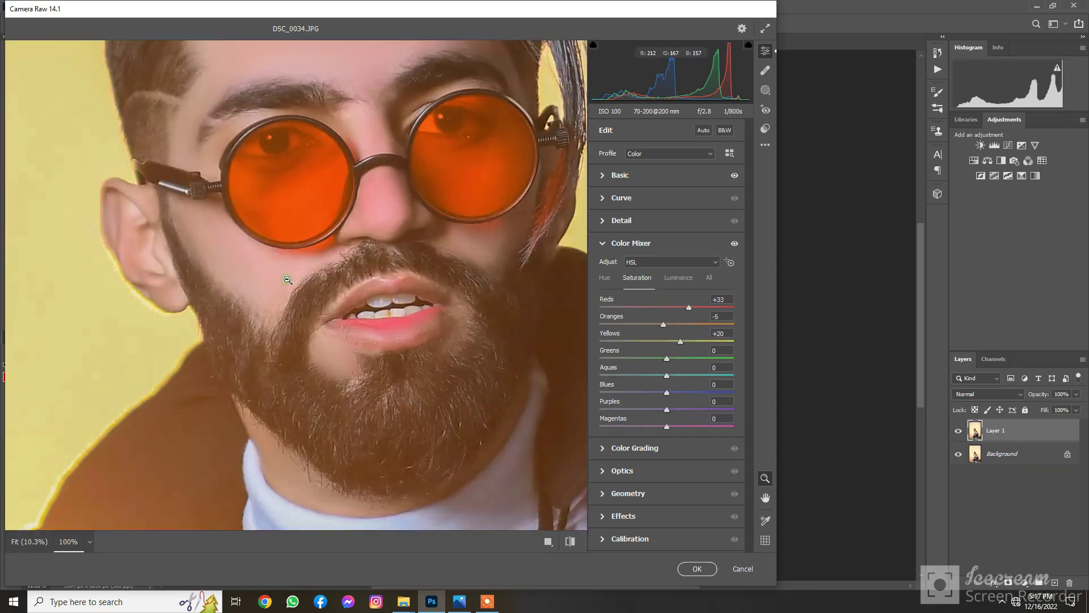
Check the man's skin tones up close and reset the Reds saturation to 0
click(287, 280)
click(387, 216)
click(291, 272)
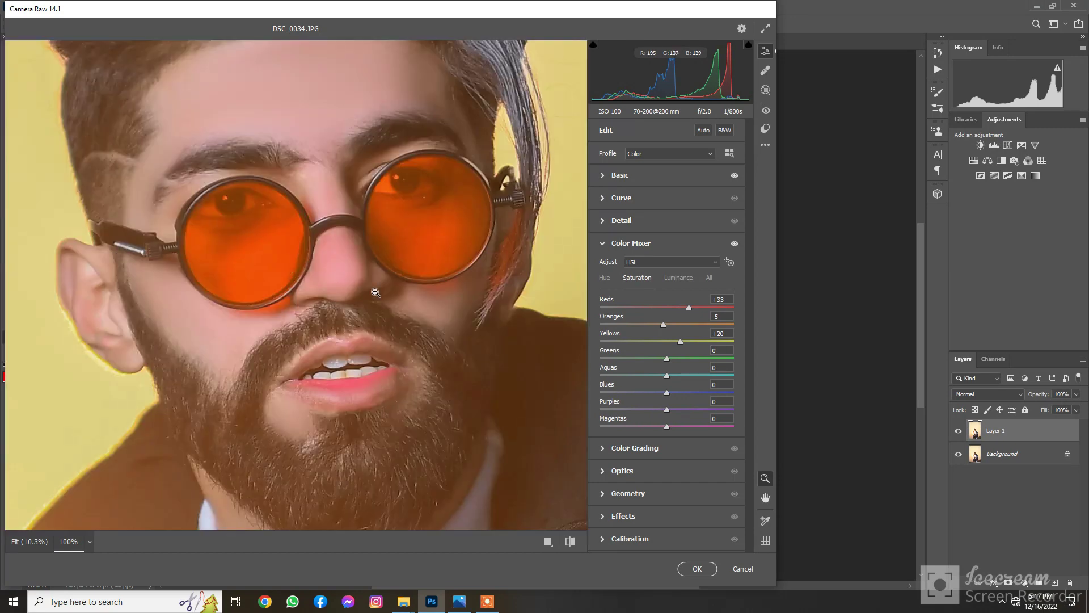
drag(688, 307, 661, 308)
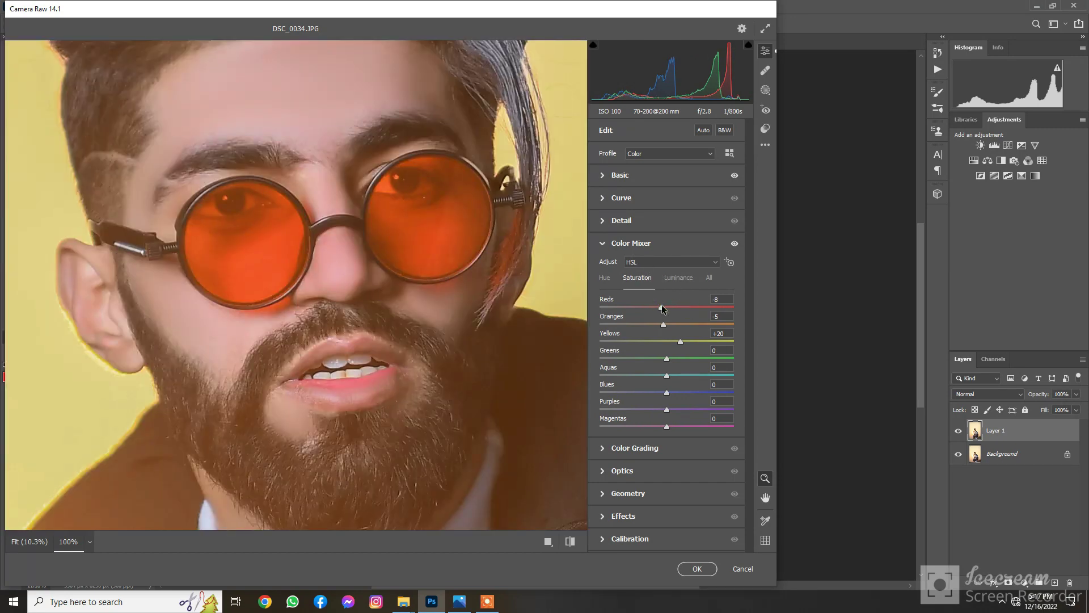
double_click(663, 308)
click(384, 227)
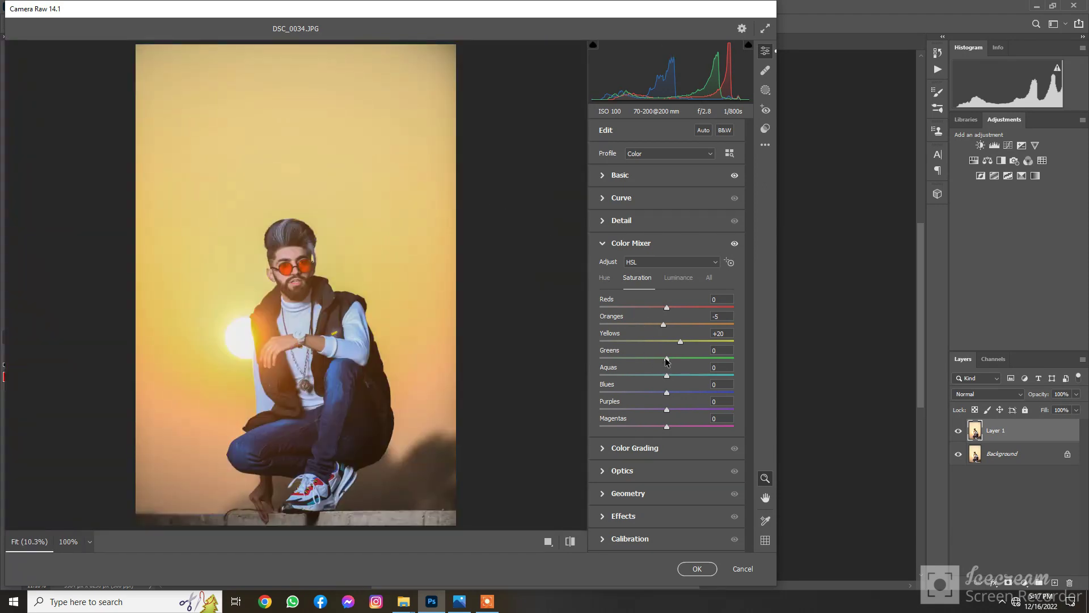
Set the saturation of Greens to -100, Aquas to +50, Blues to +29, Purples to +20, Magentas to +24 and Reds to -3
drag(667, 359, 690, 376)
click(680, 392)
drag(689, 391, 681, 410)
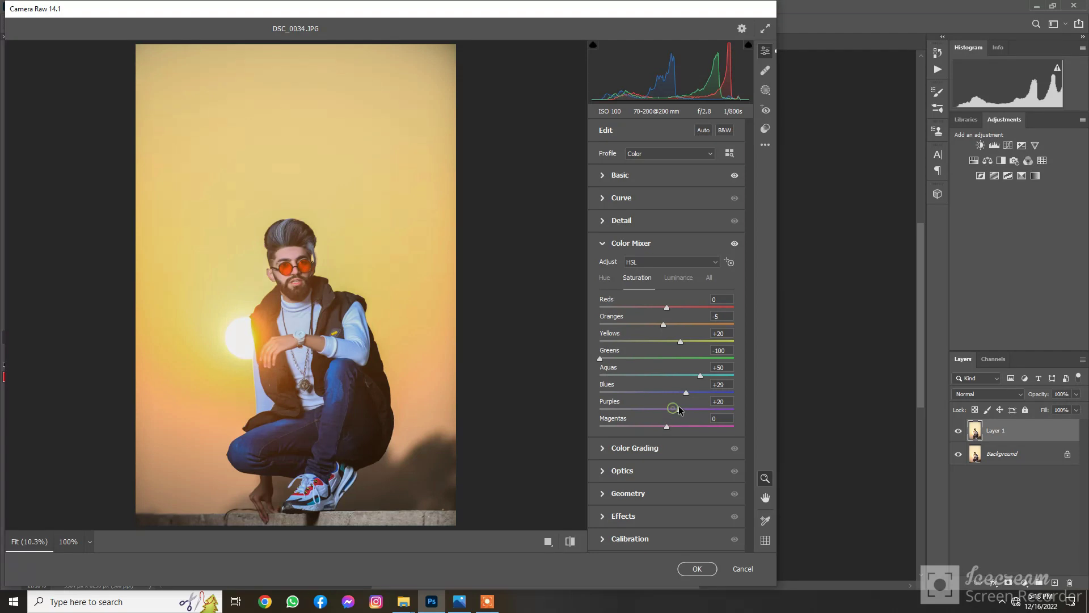
click(683, 426)
drag(667, 308, 664, 310)
Try a small Reds luminance tweak and raise the Yellows saturation slightly in the Color Mixer
click(679, 277)
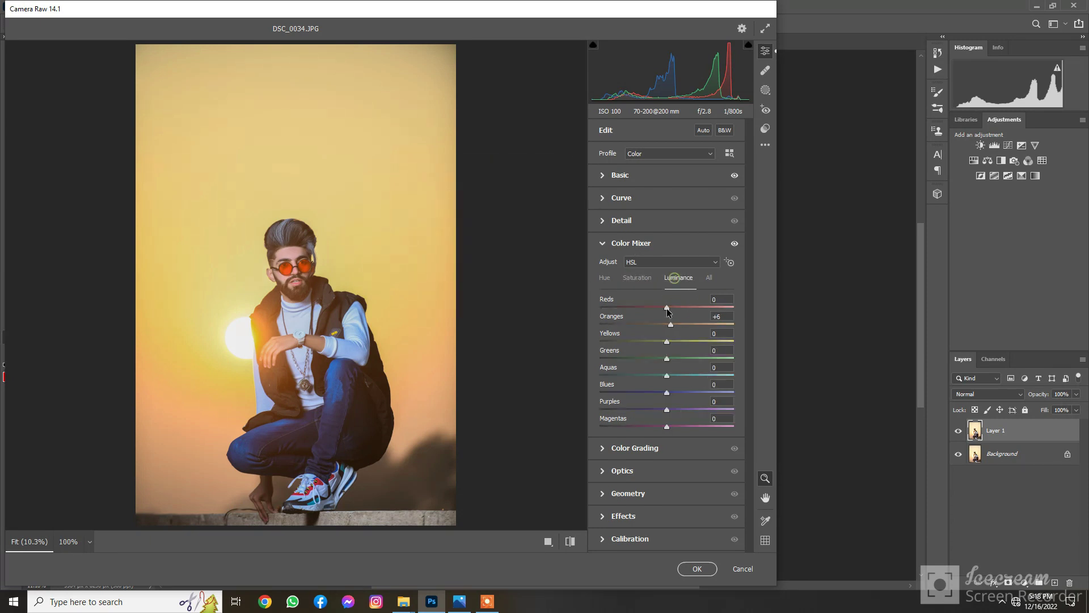
drag(666, 308, 667, 309)
click(642, 277)
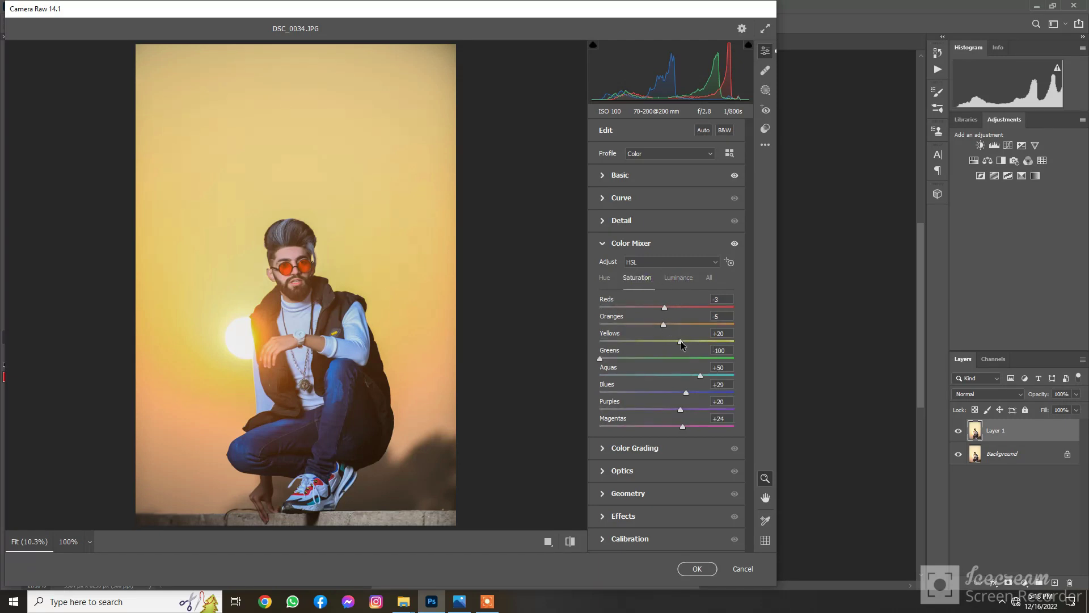
drag(680, 342, 686, 341)
click(650, 244)
Lower the luminance of the shadows slightly in Color Grading
click(657, 267)
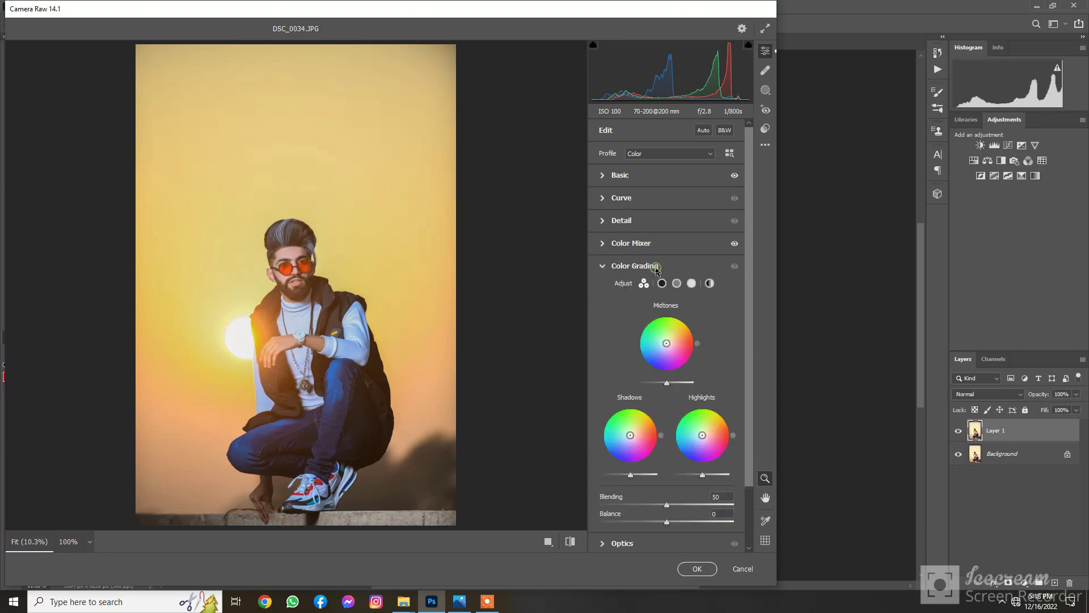
click(662, 283)
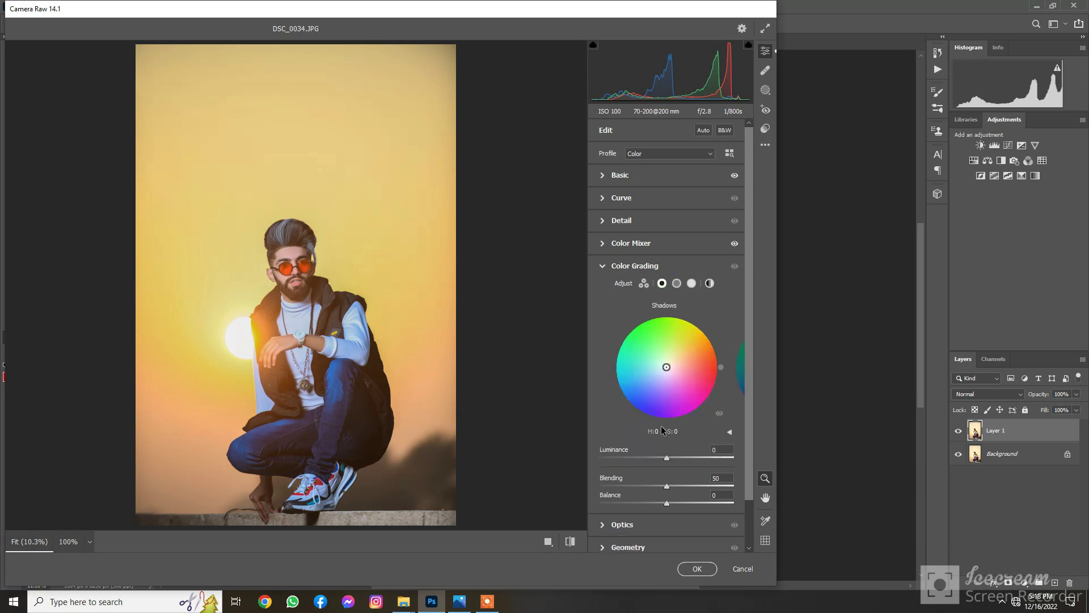
drag(669, 457, 665, 464)
Give the Color Grading midtones a very faint yellow tint, close to the center of the color wheel
click(677, 284)
click(673, 355)
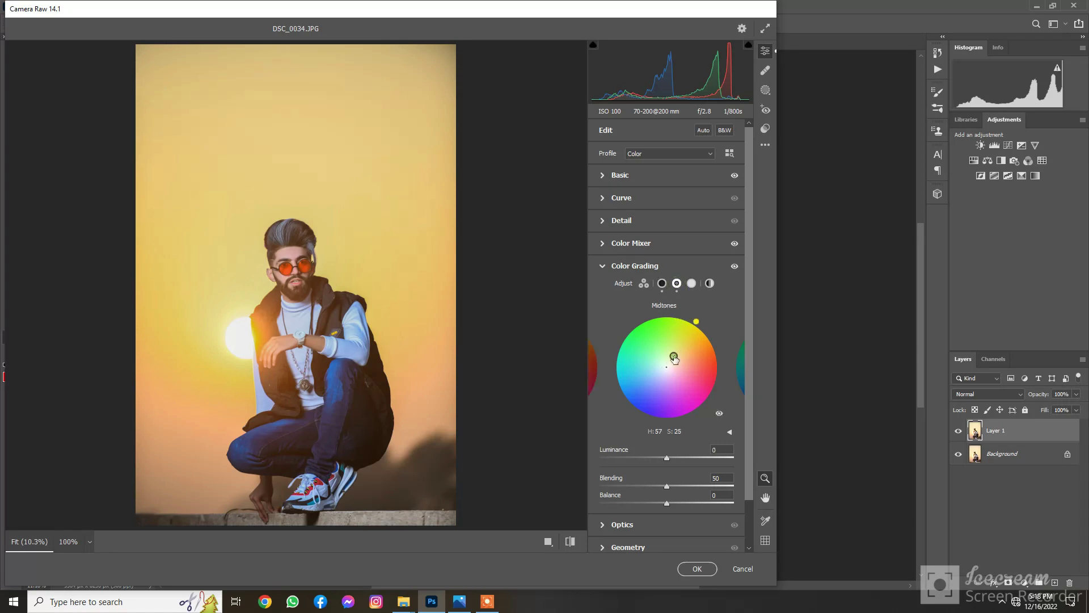
mouse_move(696, 324)
mouse_down()
mouse_move(710, 363)
mouse_move(689, 319)
mouse_move(638, 370)
mouse_move(672, 425)
mouse_move(718, 384)
mouse_move(700, 324)
mouse_up()
drag(674, 359, 668, 365)
Tint the Color Grading highlights with hue 57 and saturation 14, and set the Blue Primary saturation in Calibration to +19
click(692, 283)
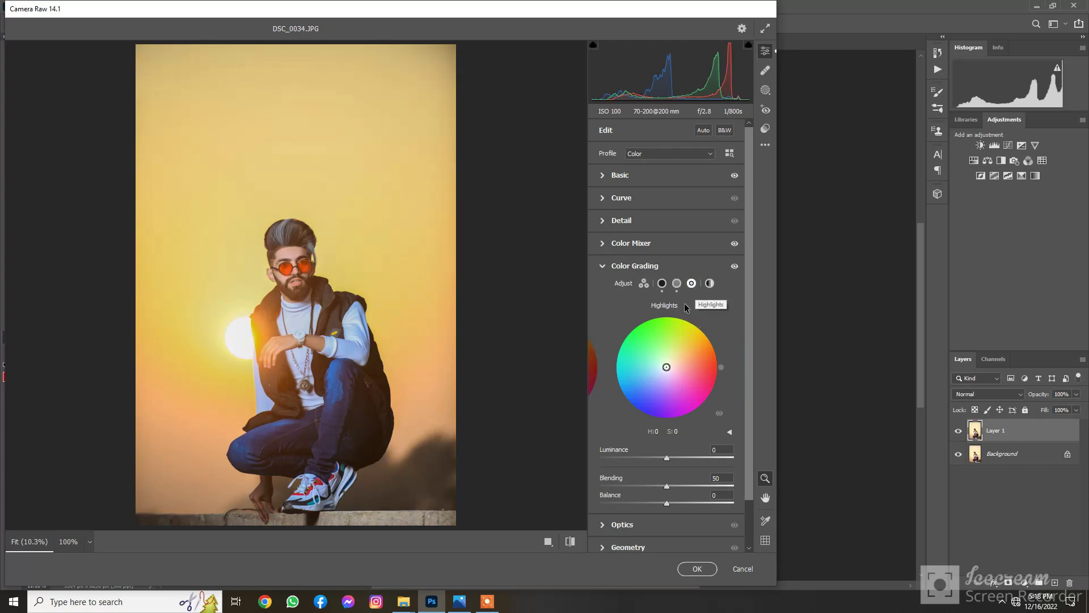
mouse_move(675, 353)
mouse_down()
mouse_move(695, 319)
mouse_move(628, 339)
mouse_move(619, 365)
mouse_move(673, 427)
mouse_move(705, 412)
mouse_move(696, 322)
mouse_move(671, 359)
mouse_up()
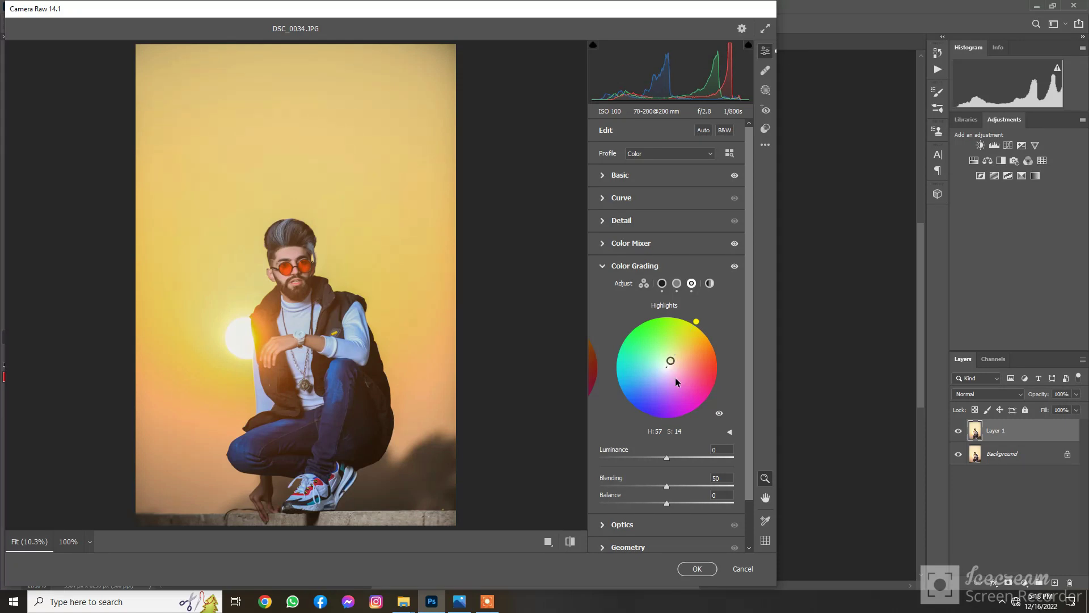
click(664, 272)
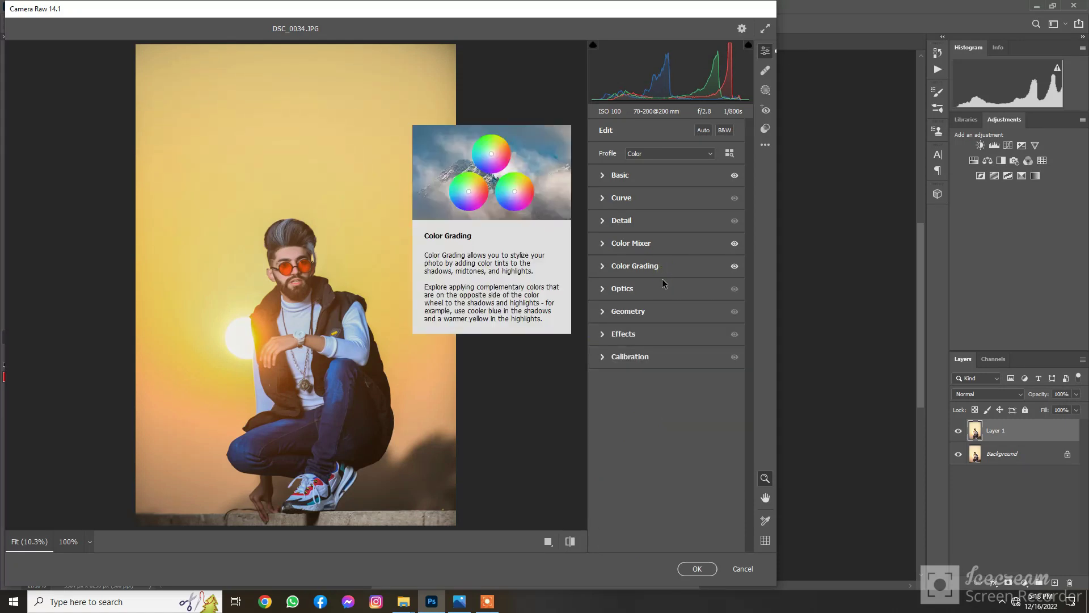
click(650, 361)
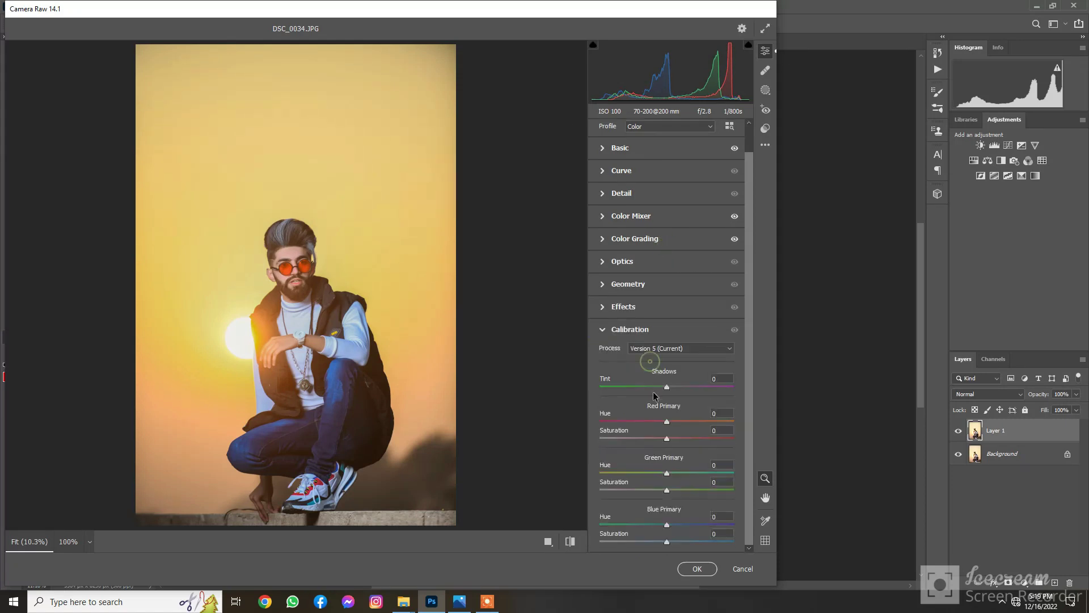
drag(676, 542, 679, 543)
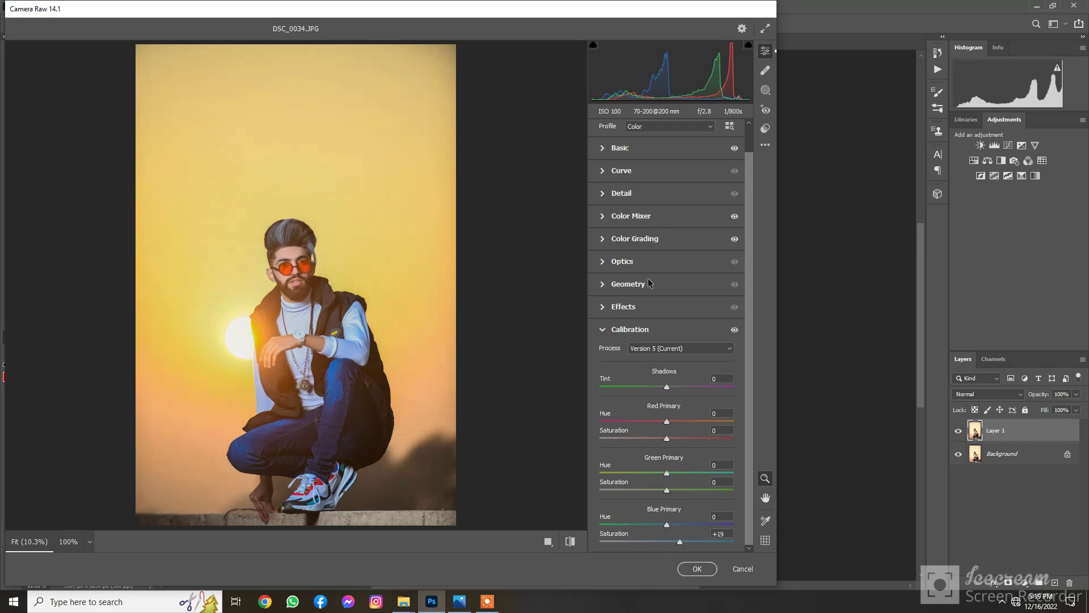
Inspect the face up close, and fine-tune the Basic adjustments to Shadows +15 and Exposure -0.10
click(638, 148)
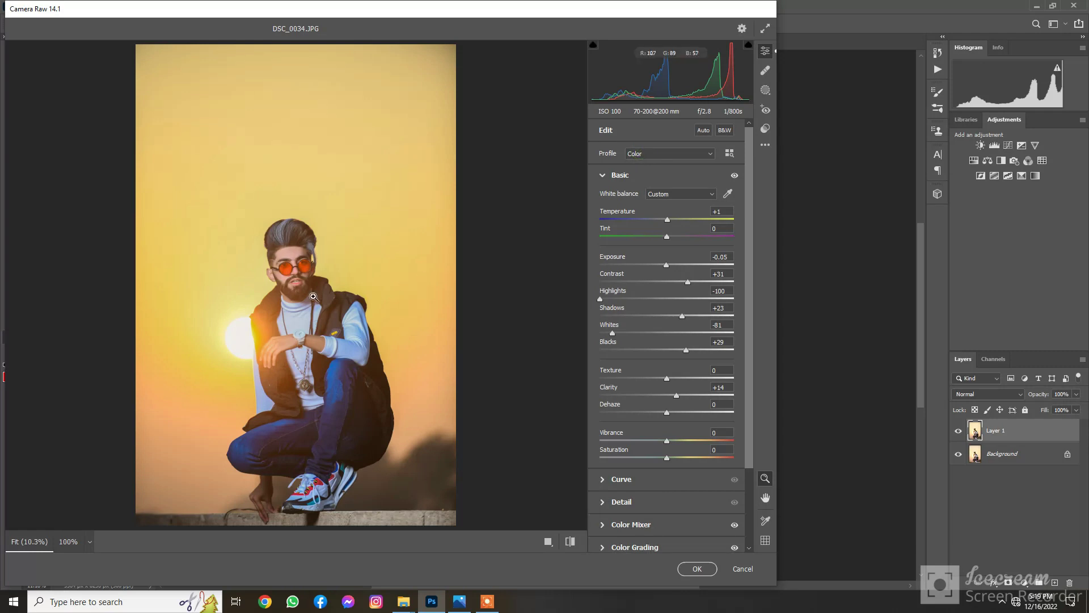
click(286, 298)
click(349, 253)
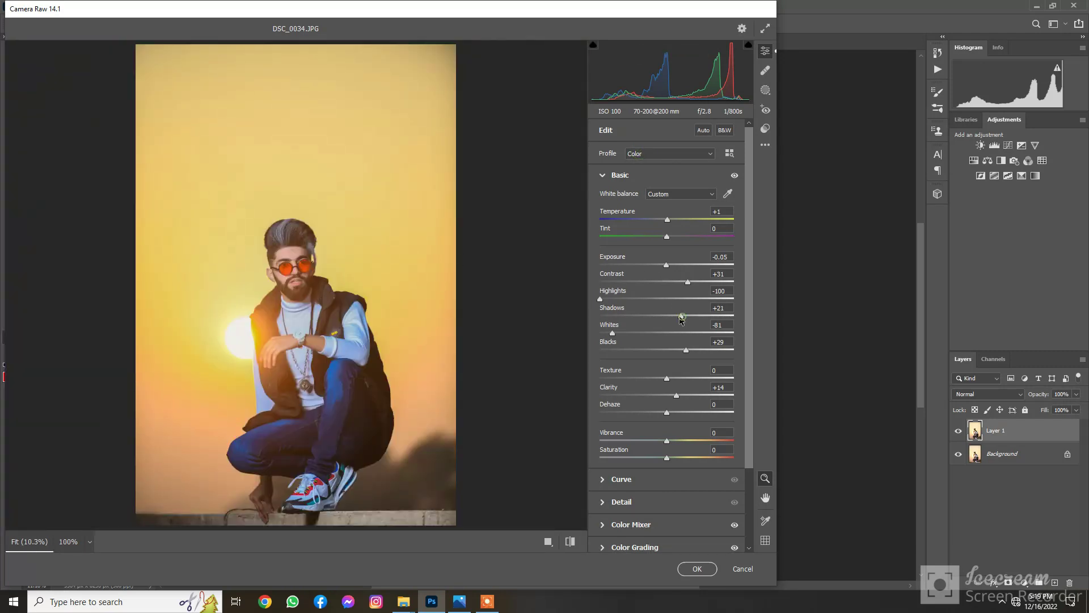
drag(682, 320, 673, 319)
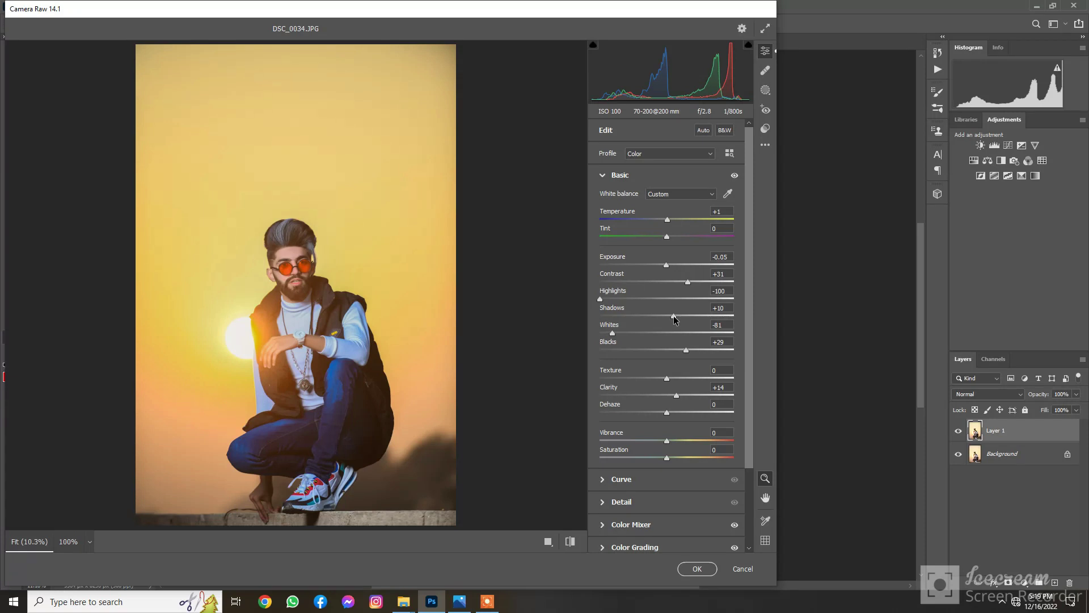
drag(675, 318, 678, 318)
drag(665, 263, 665, 264)
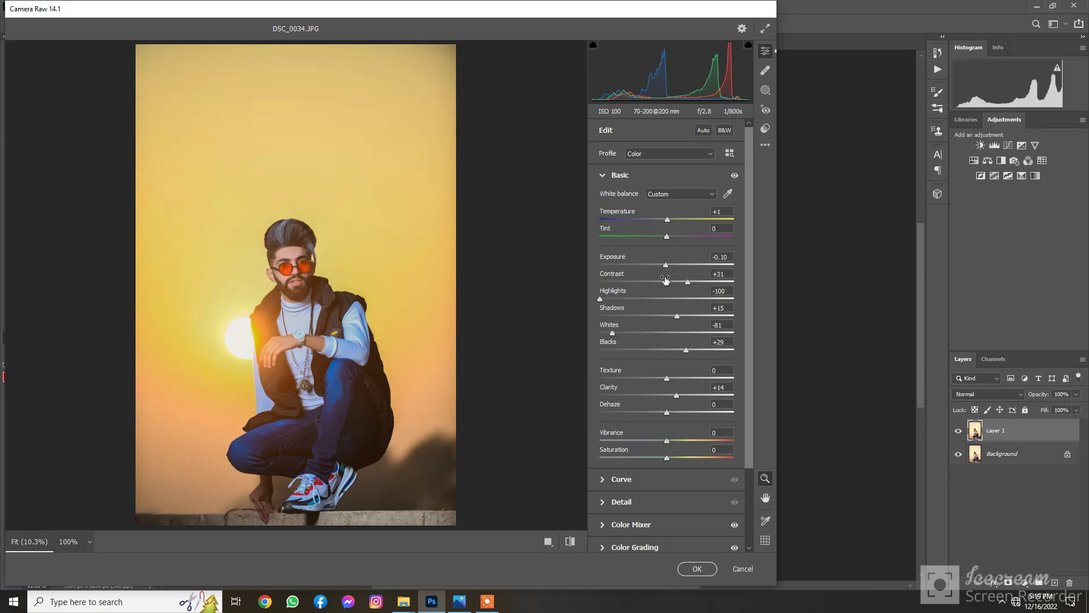
Apply the Camera Raw adjustments and compare Layer 1 with the original by hiding and showing it
click(695, 569)
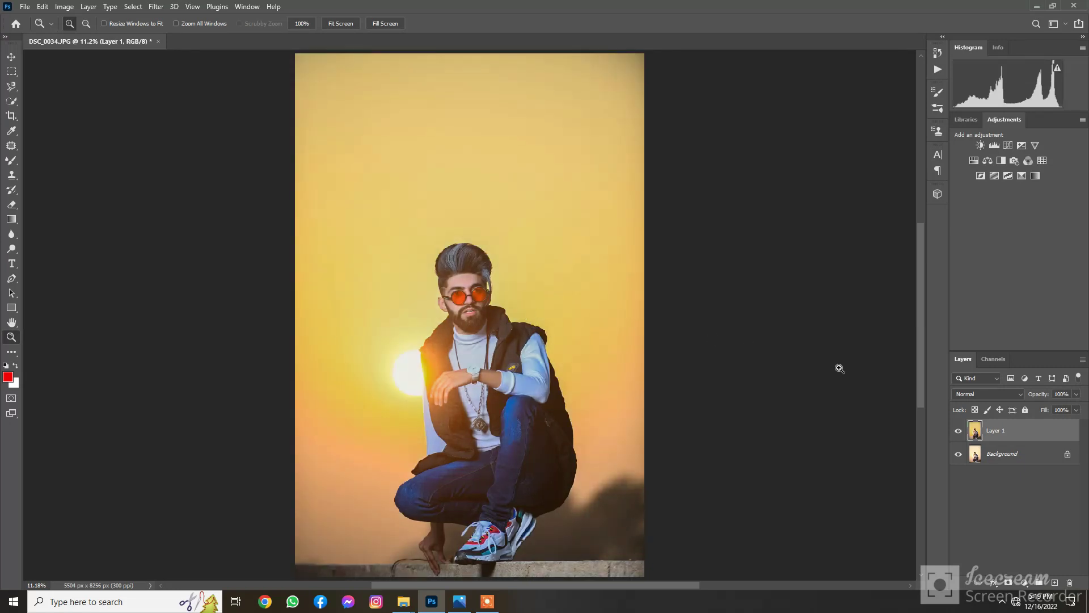
click(957, 434)
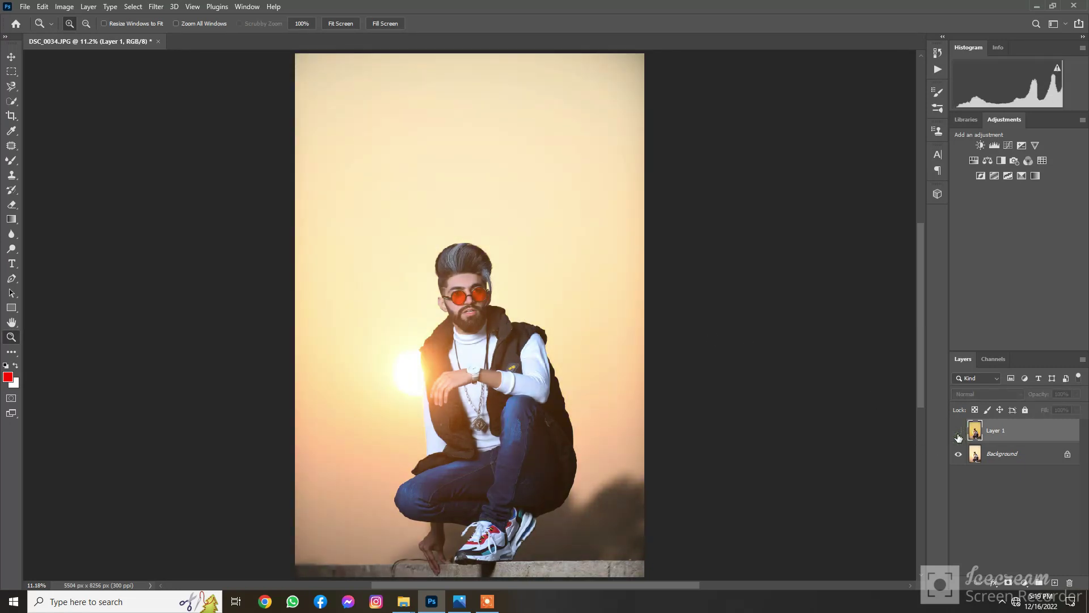
click(958, 434)
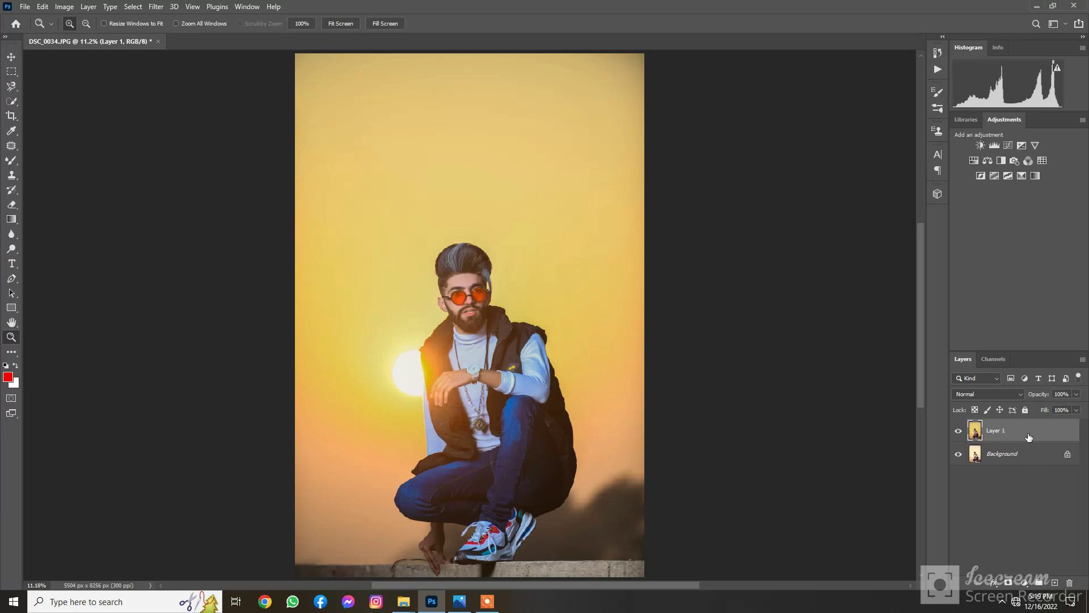
Duplicate Layer 1 and open the Camera Raw Filter on the copy
key(ctrl+j)
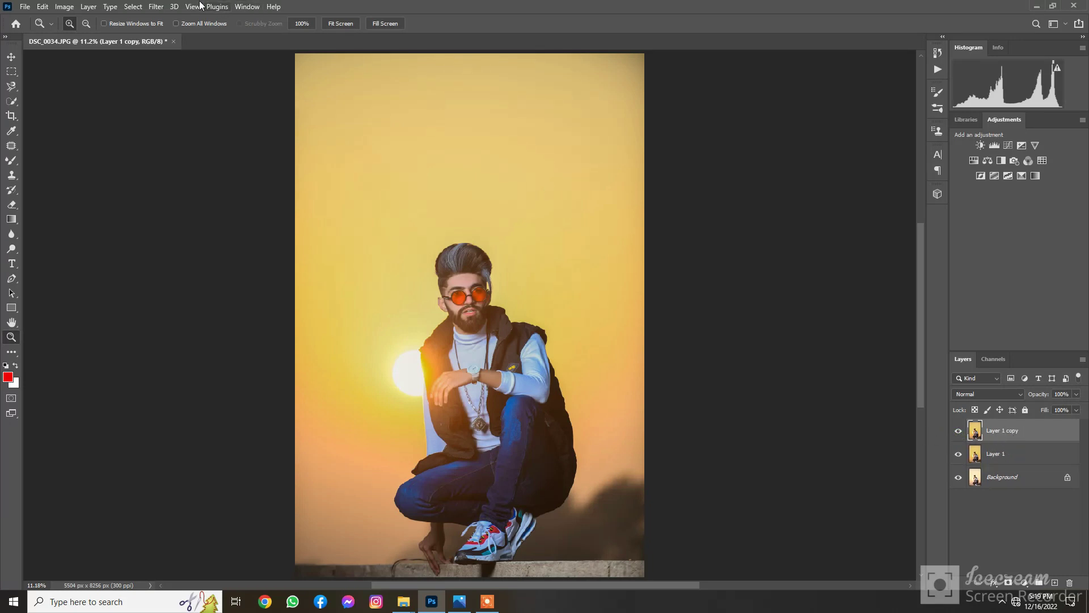
click(156, 7)
click(185, 91)
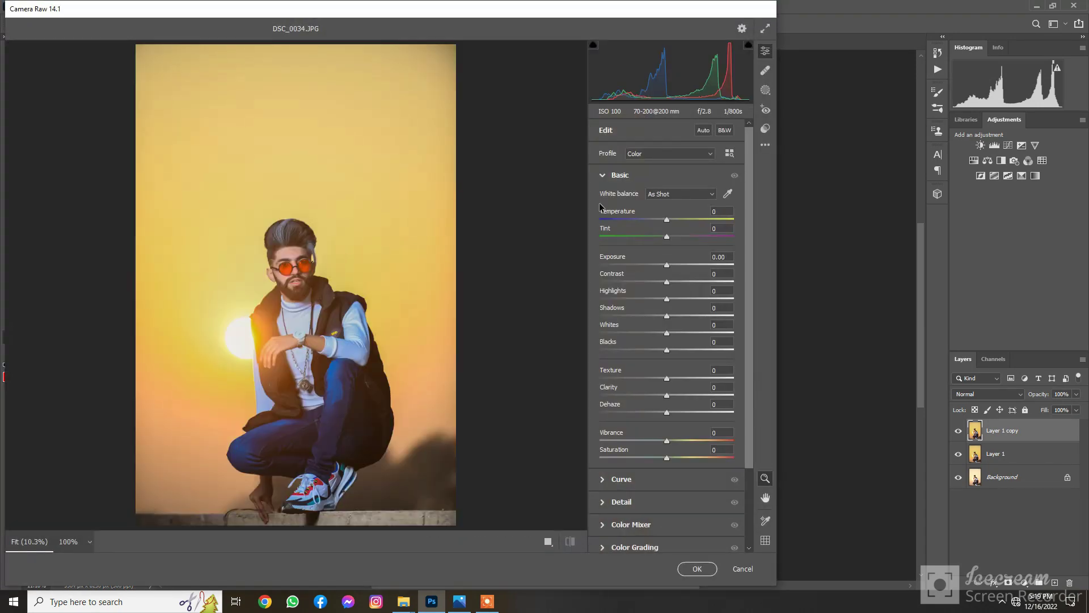
Set Temperature to +4 and Contrast to +5 in the Basic adjustments, and raise Clarity slightly
drag(666, 220, 668, 221)
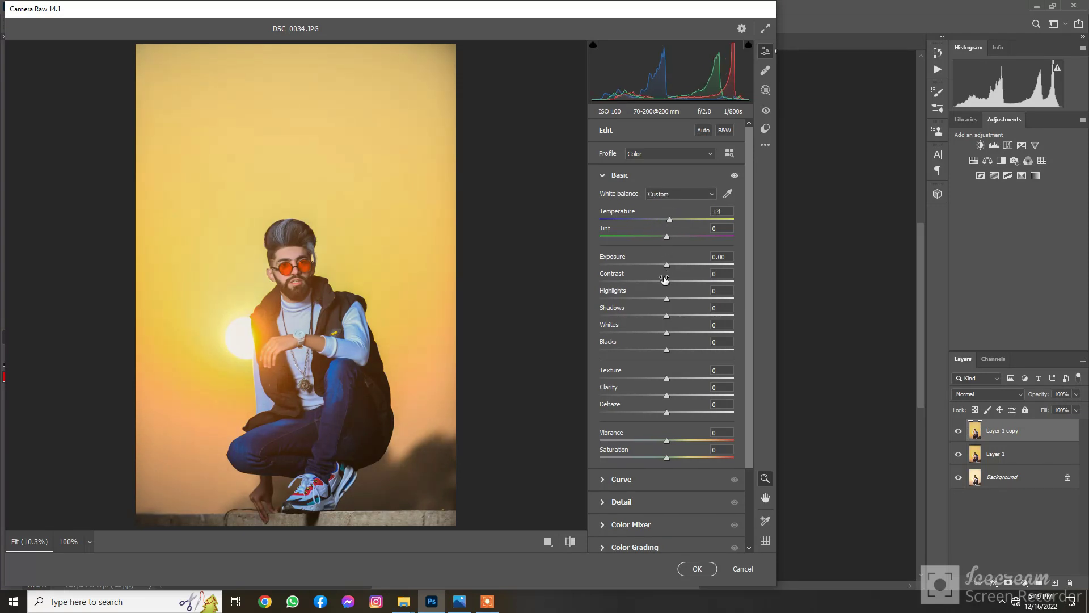
drag(667, 268, 666, 269)
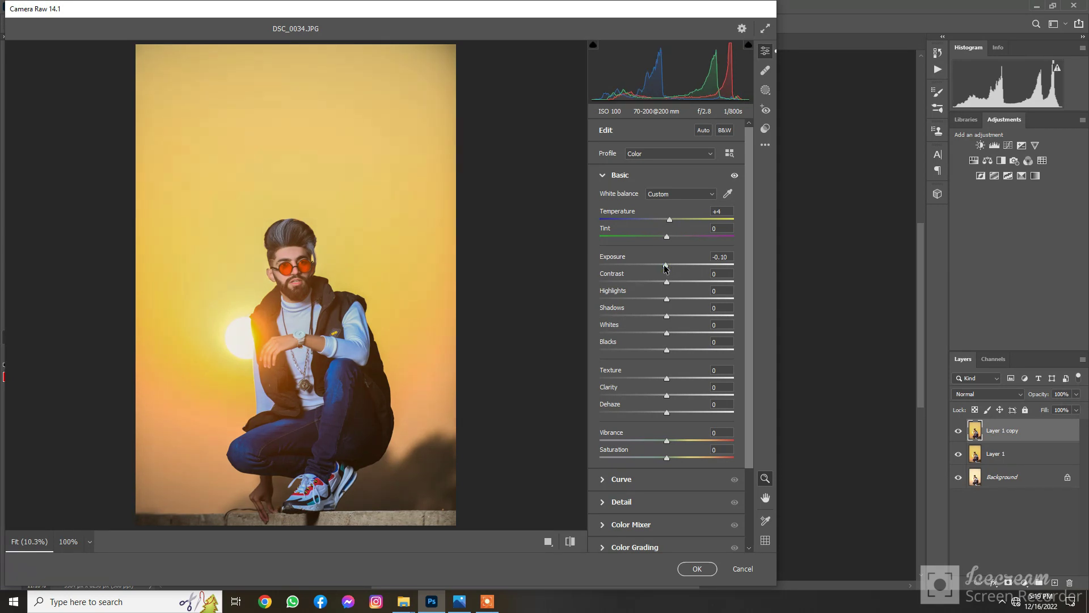
double_click(666, 266)
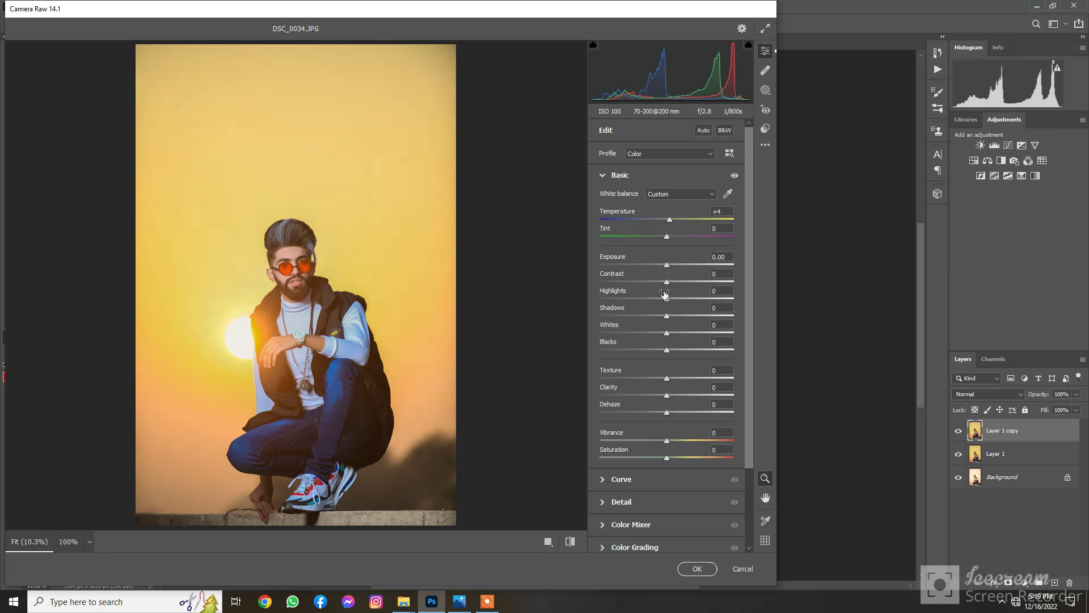
drag(667, 282, 673, 285)
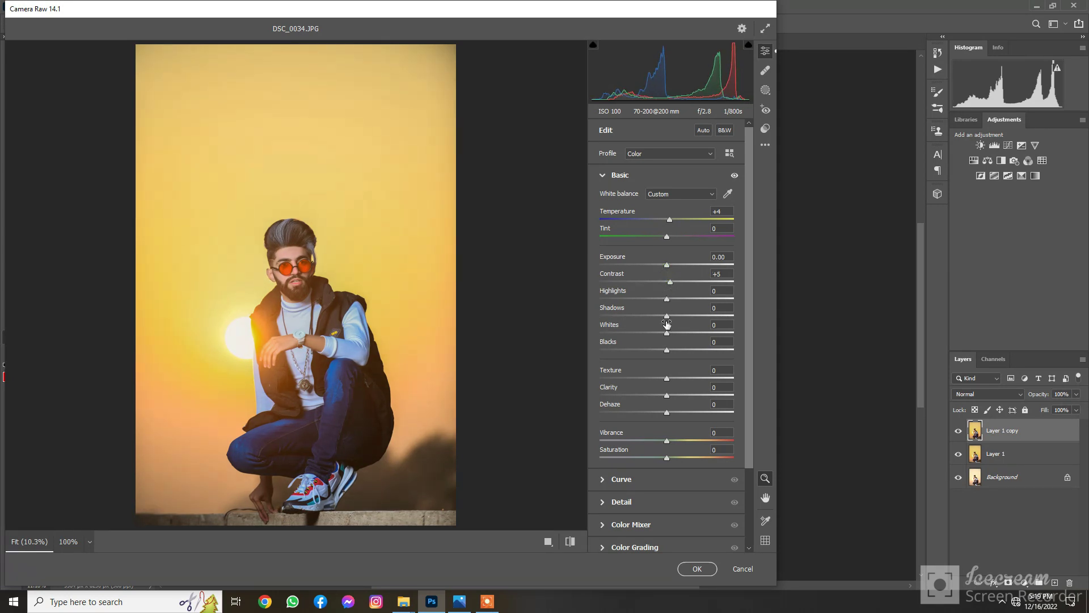
drag(667, 396, 670, 395)
mouse_move(667, 350)
mouse_down()
mouse_move(684, 352)
mouse_move(665, 353)
mouse_up()
double_click(663, 350)
click(637, 180)
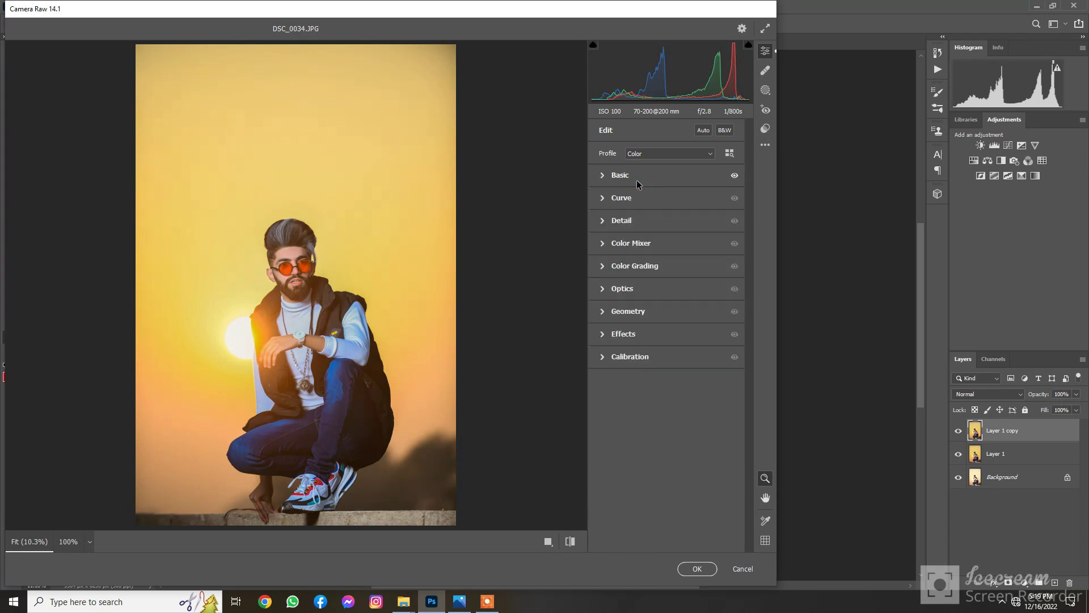
Raise the Color Mixer saturation of Yellows to +6 and Magentas to +6
click(650, 243)
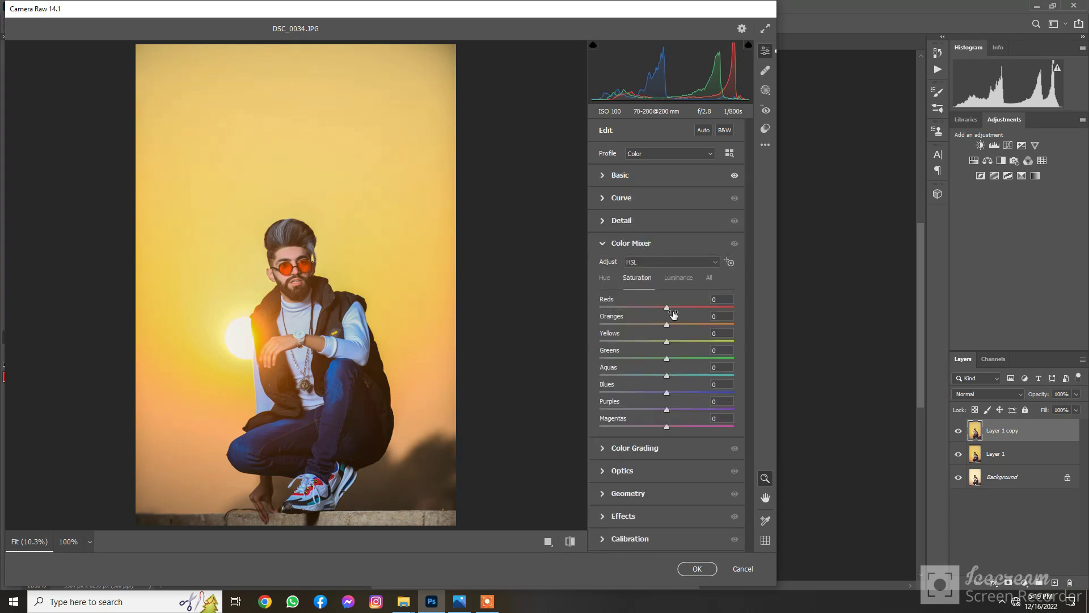
click(678, 341)
drag(679, 342, 672, 344)
mouse_move(667, 426)
mouse_down()
mouse_move(641, 425)
mouse_move(670, 430)
mouse_up()
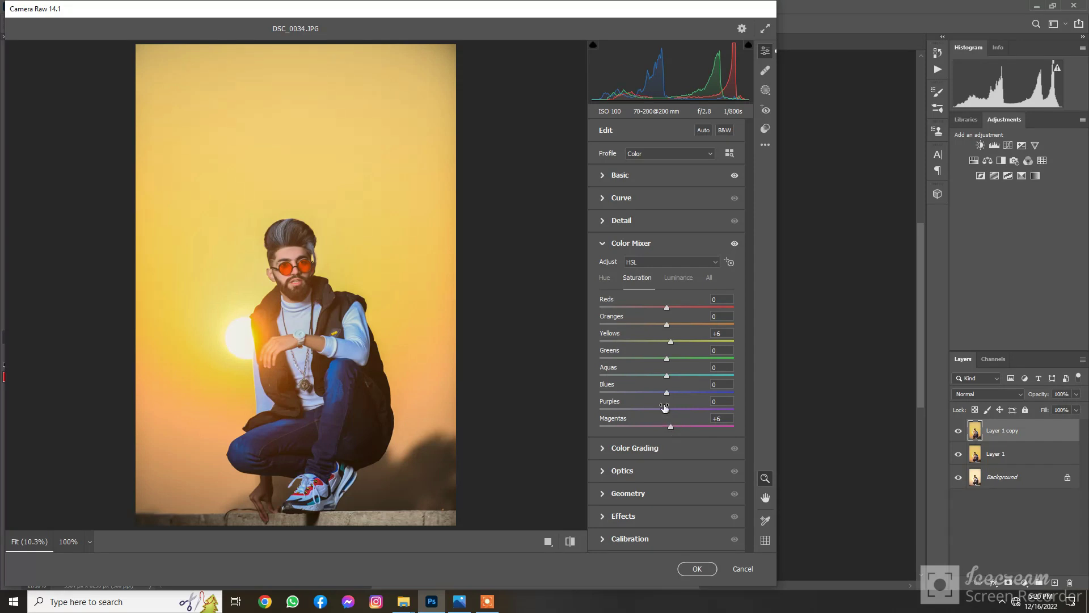
drag(666, 393, 674, 376)
click(639, 244)
Tint the Color Grading highlights with hue 173 and saturation 14, and set their luminance to +12
click(655, 266)
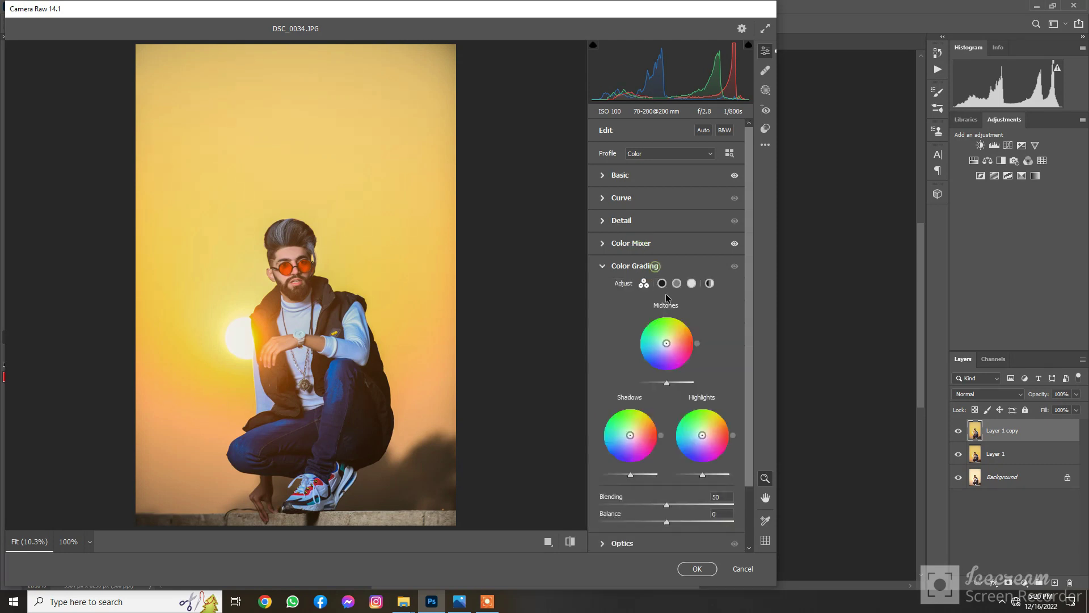
click(691, 283)
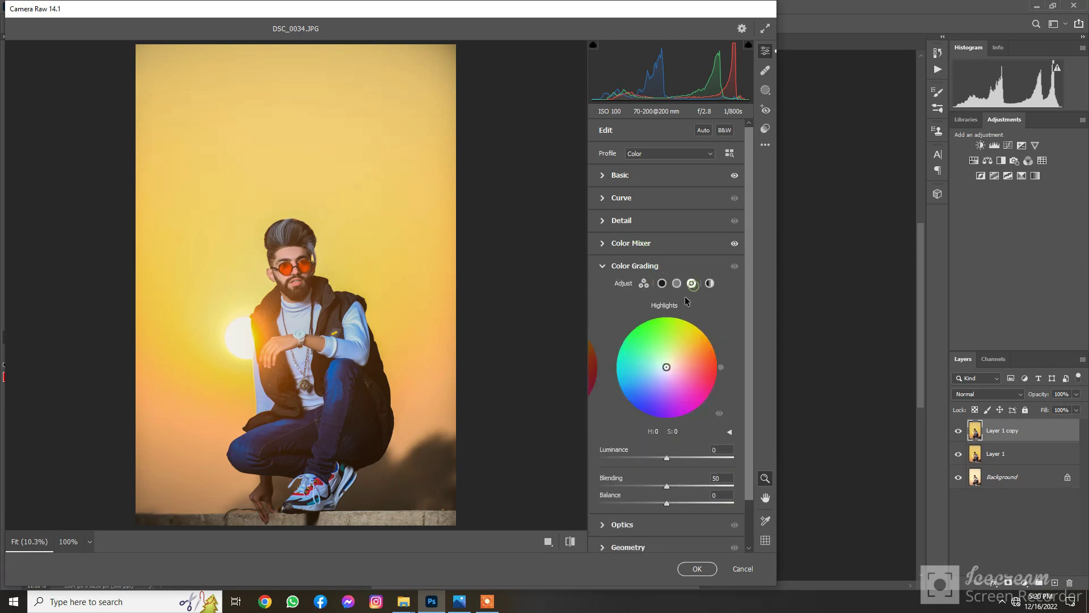
click(653, 362)
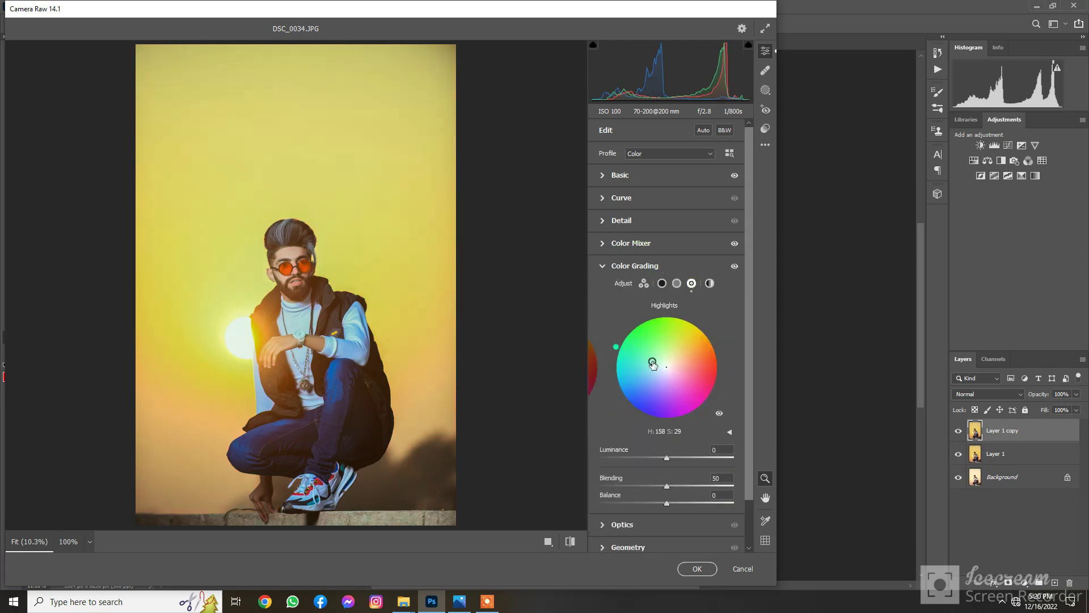
drag(616, 347, 661, 372)
drag(664, 455, 675, 457)
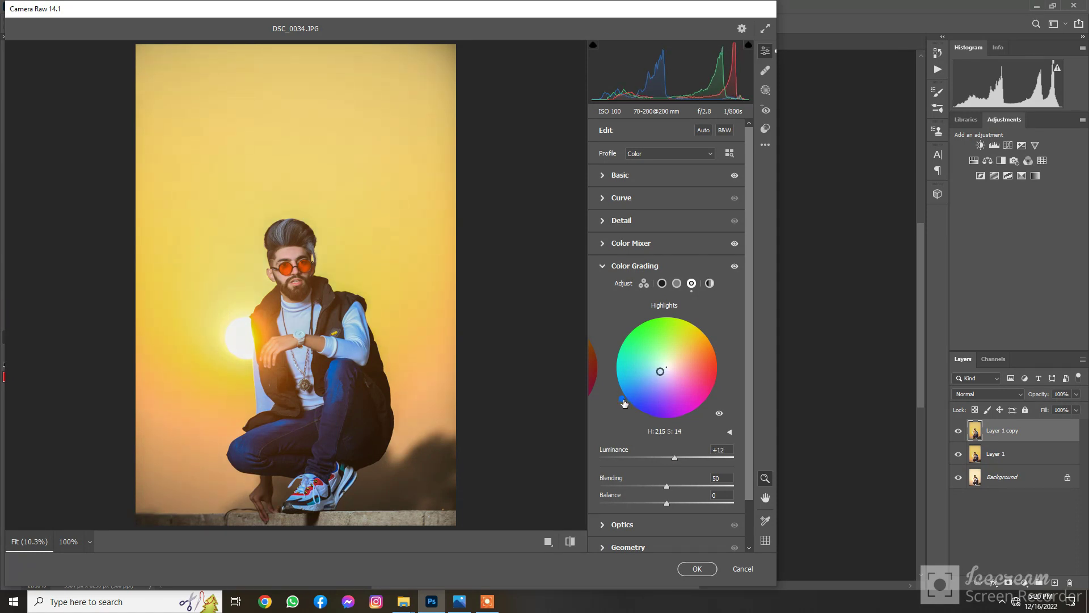
drag(622, 399, 620, 366)
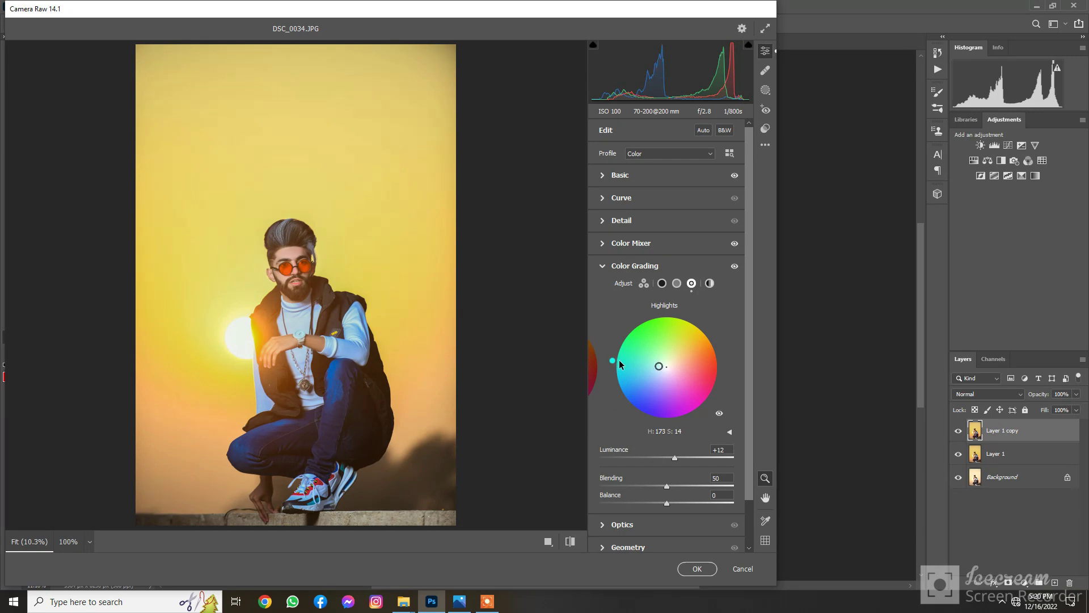
click(663, 266)
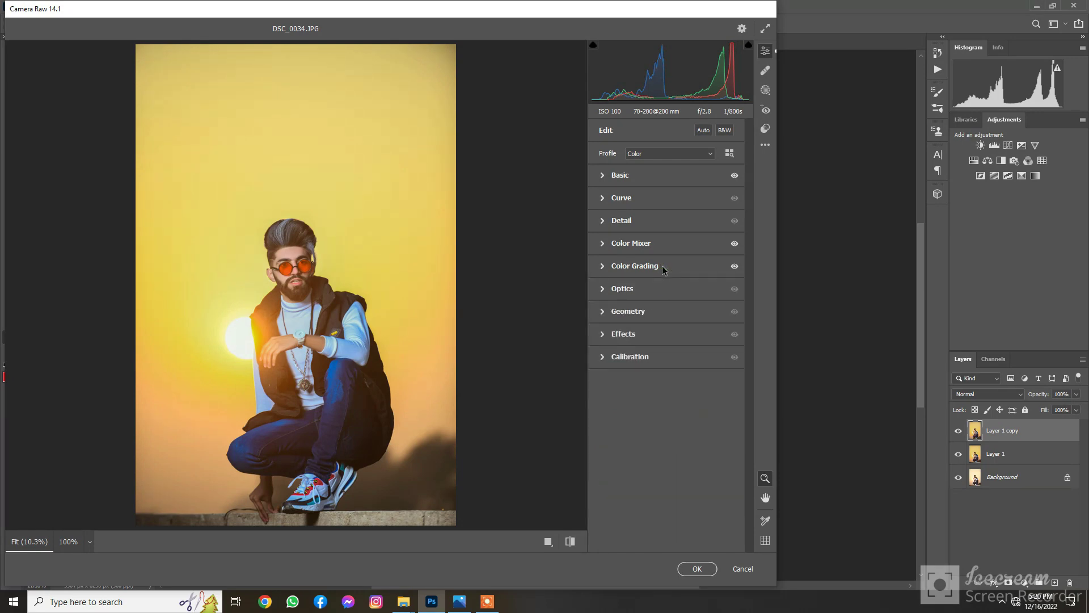
Move the upper endpoint of the red channel curve to input 252, output 255, leaving no midpoint on the curve
click(656, 206)
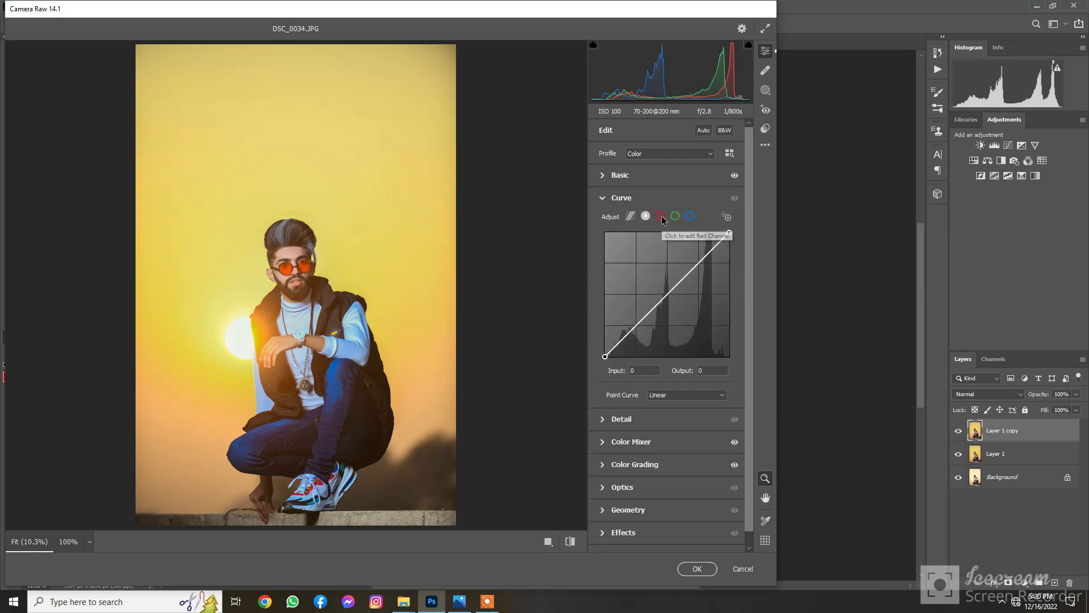
click(660, 216)
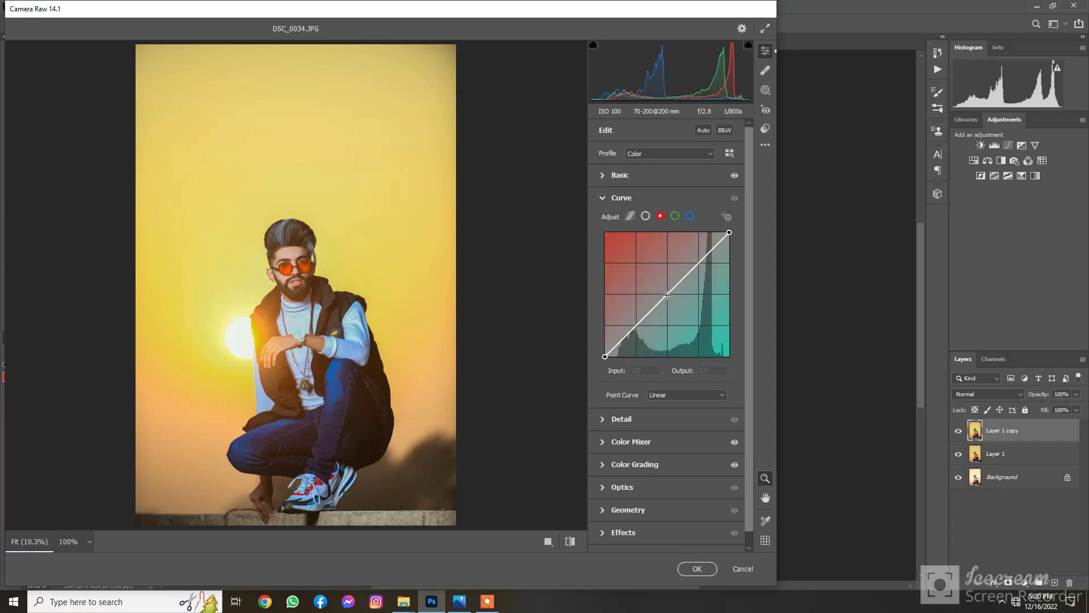
drag(666, 295, 666, 294)
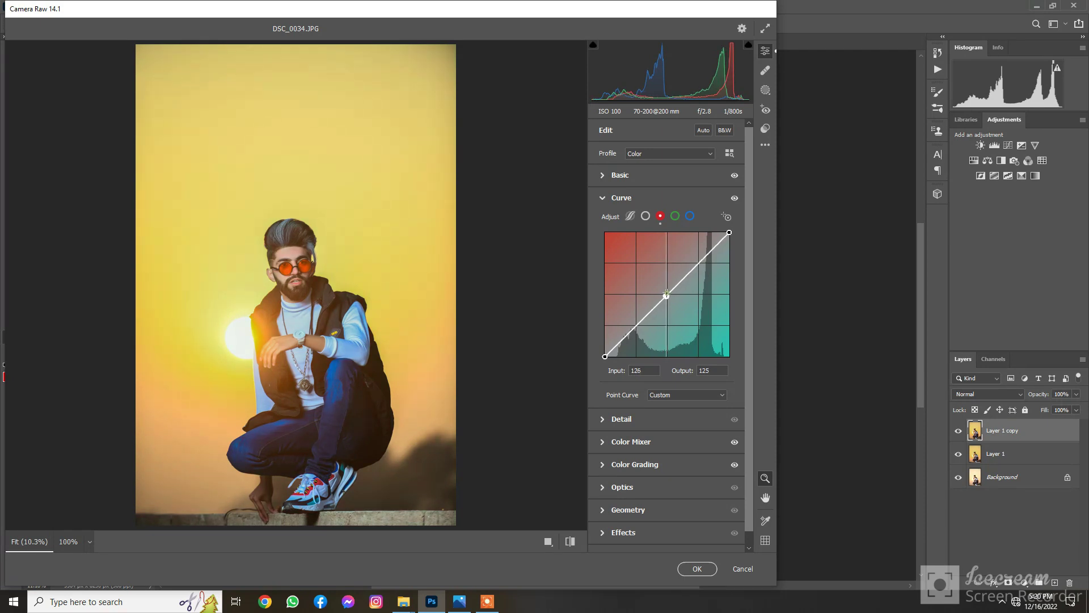
key(Delete)
drag(729, 232, 727, 231)
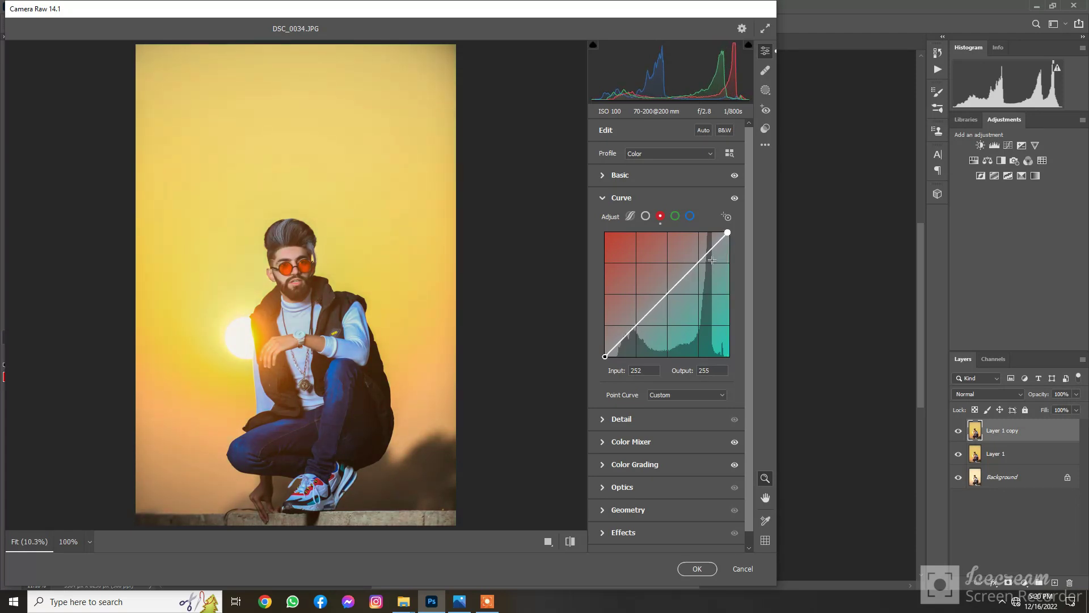
click(604, 356)
Lower the white point of the main point curve very slightly and move its black point to input 3, output 0
click(645, 217)
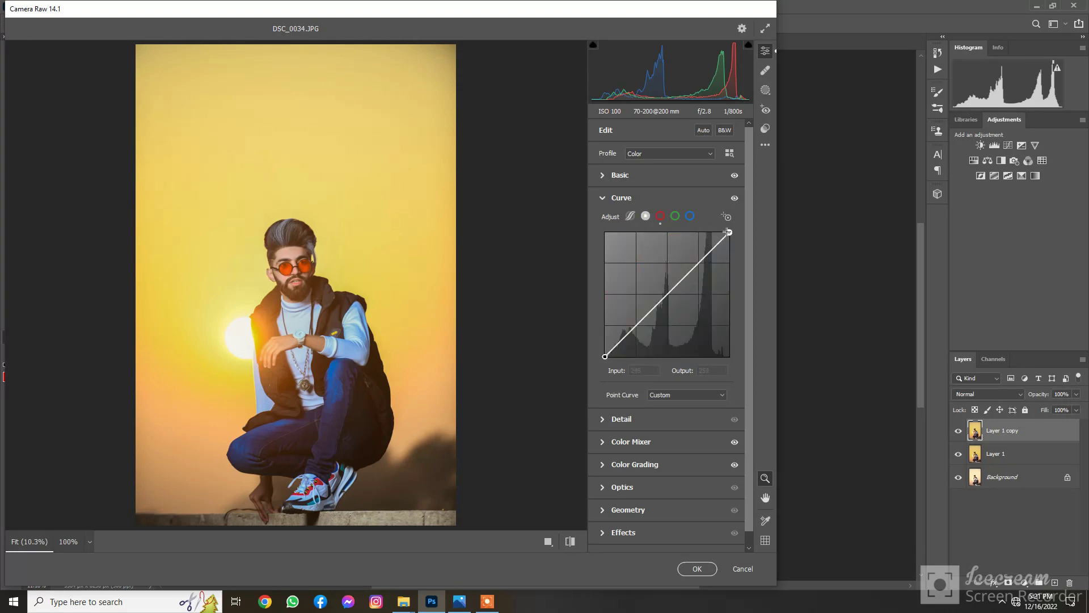
drag(729, 232, 729, 233)
click(604, 357)
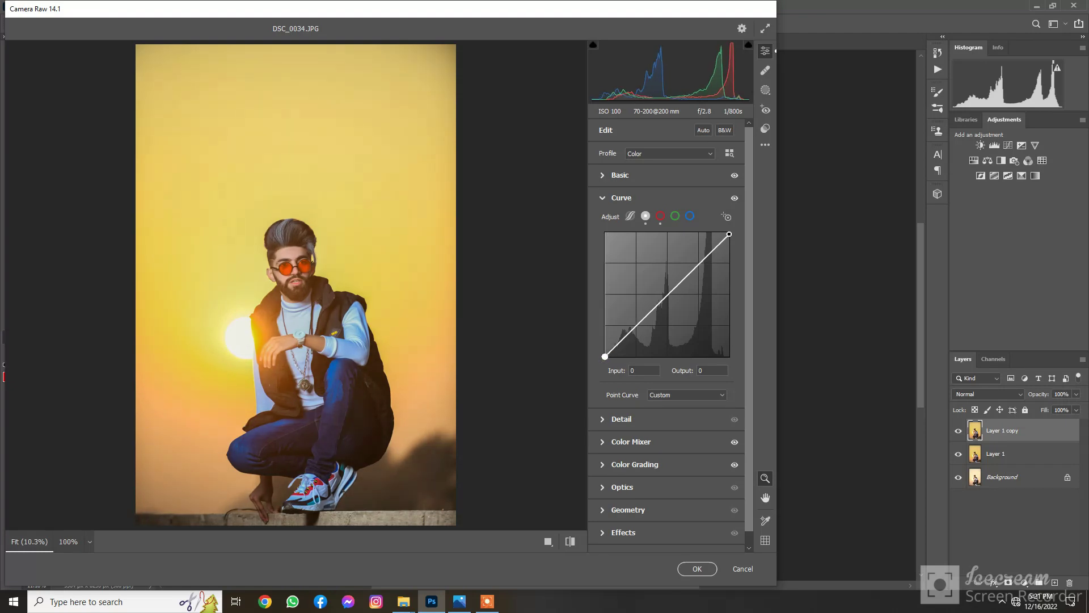
drag(605, 357, 606, 388)
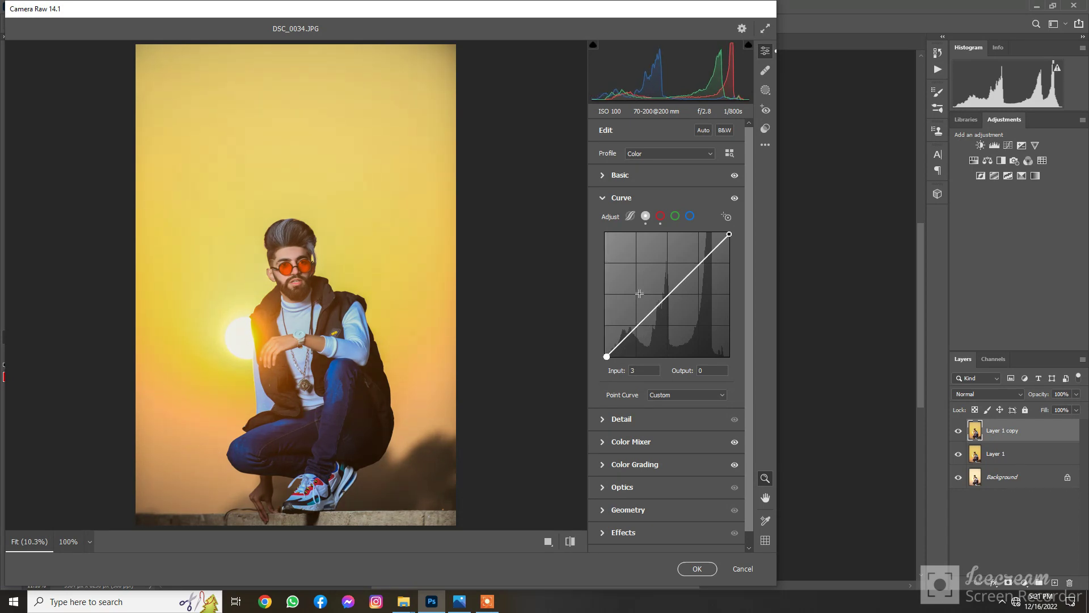
Set Highlights to +8 in the parametric curve
click(629, 216)
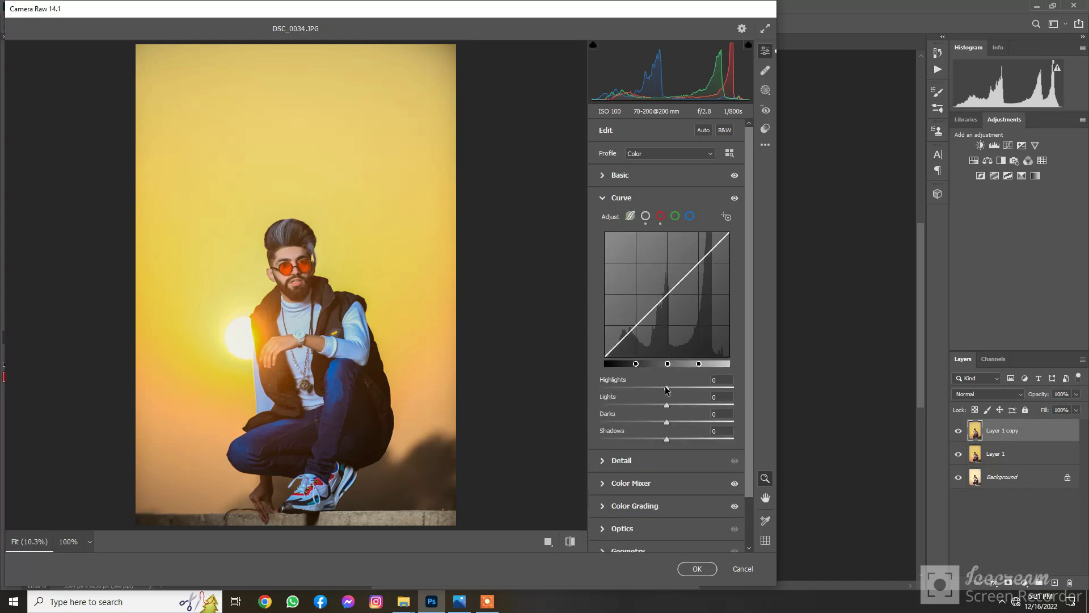
mouse_move(667, 390)
mouse_down()
mouse_move(690, 392)
mouse_move(671, 392)
mouse_up()
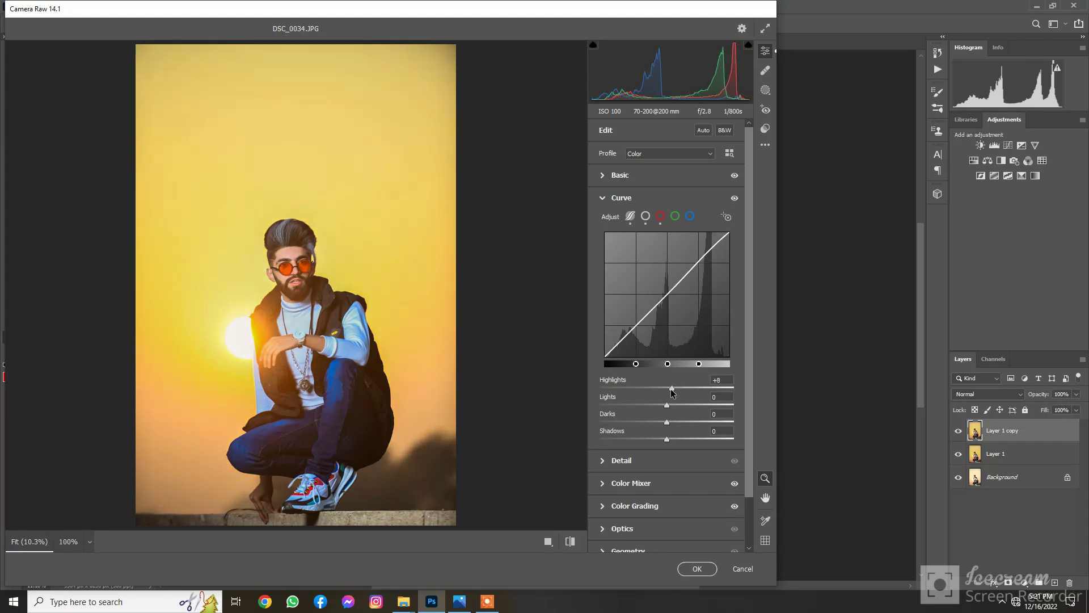
click(645, 199)
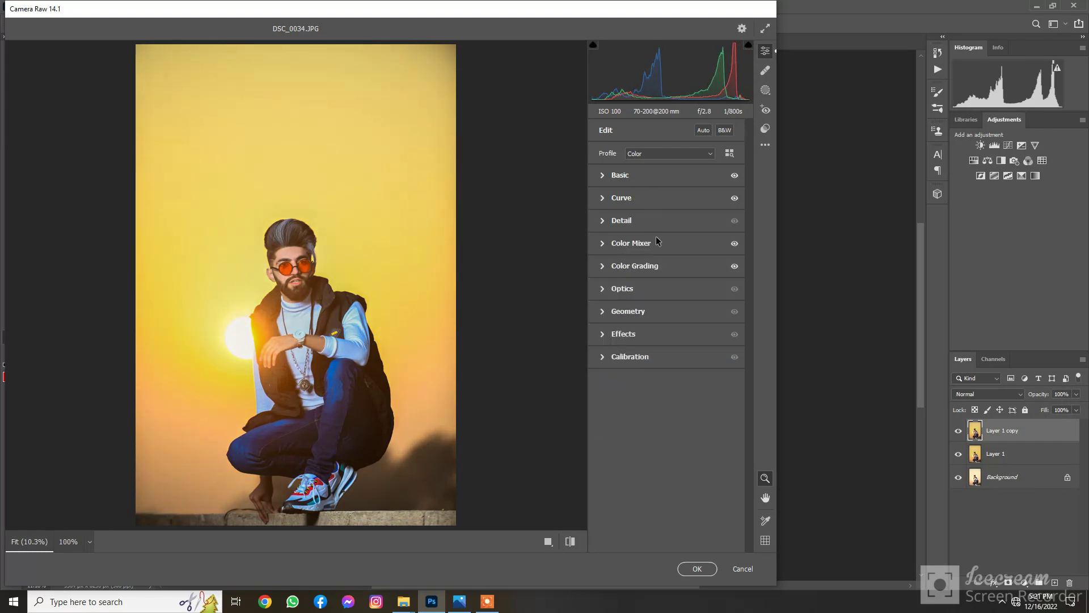
Set the Calibration Blue Primary saturation to +5 and Vignetting to -8, and apply the Camera Raw adjustments
click(653, 358)
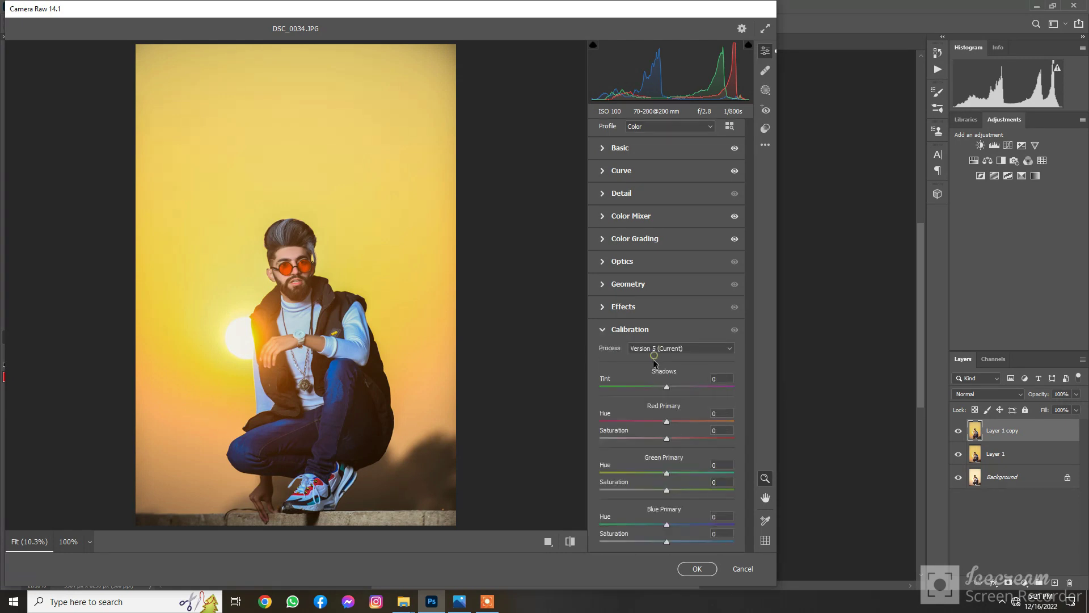
drag(667, 540, 670, 540)
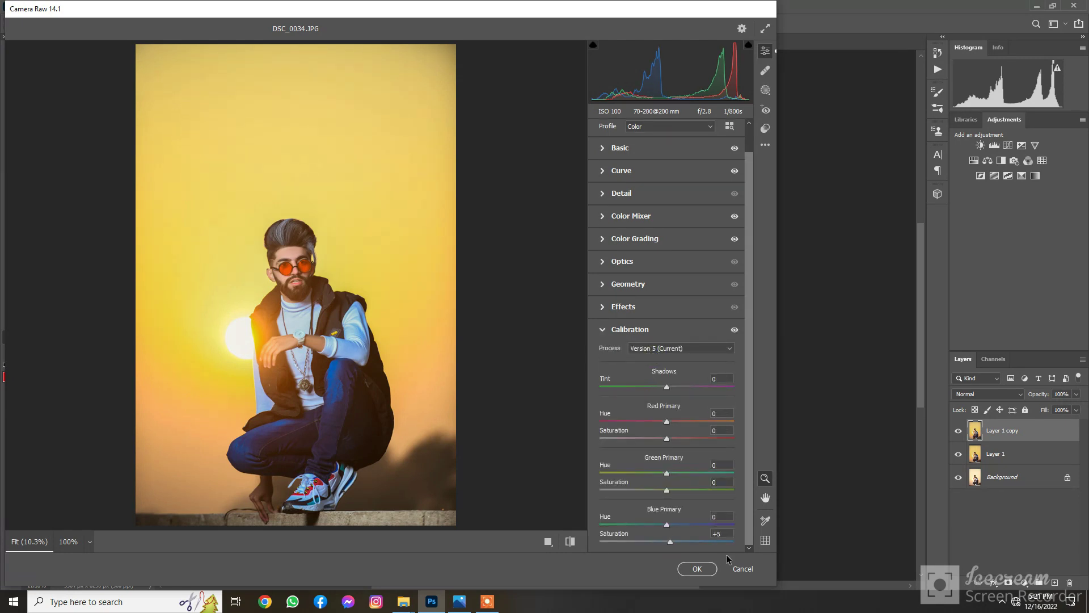
click(666, 316)
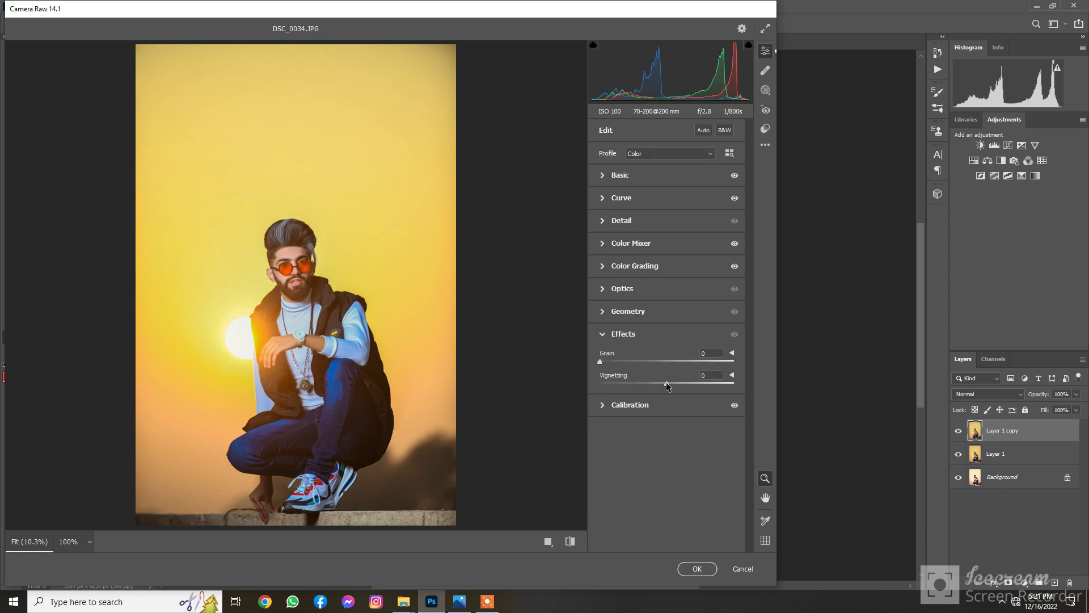
drag(667, 383, 661, 384)
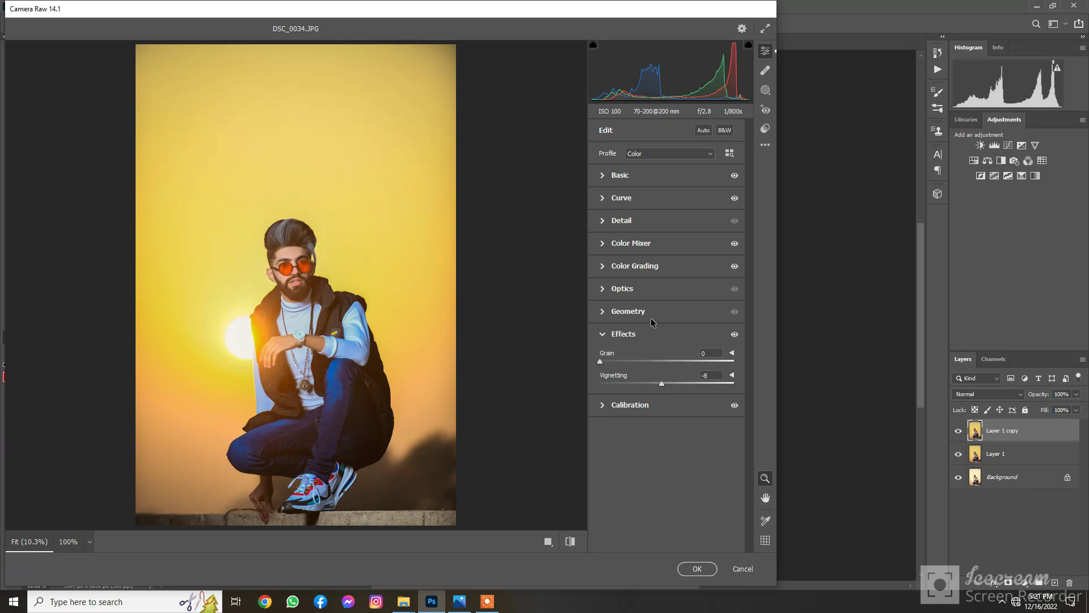
click(694, 565)
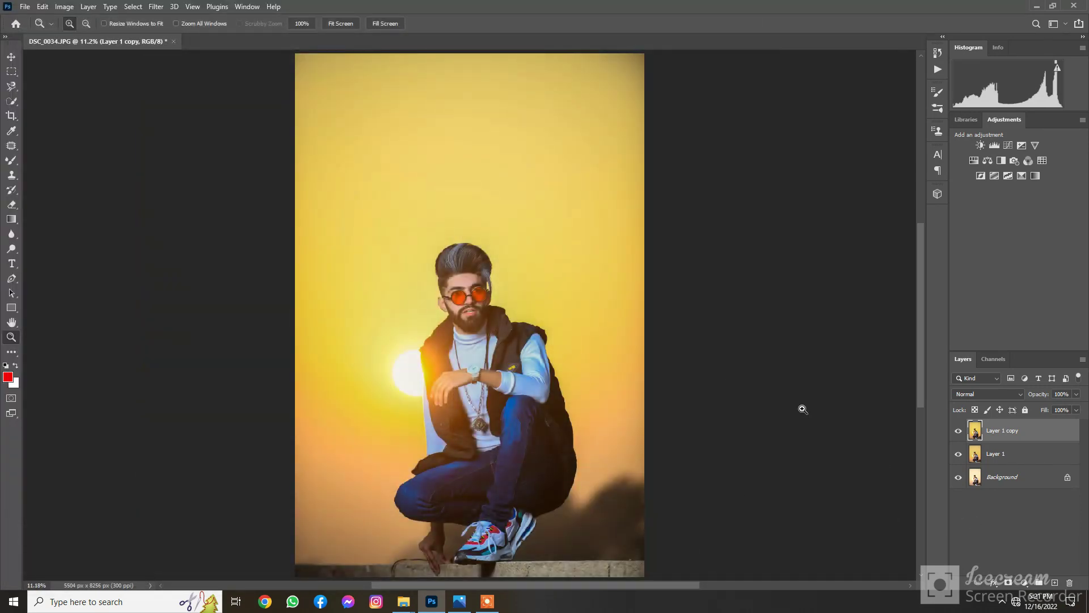
Add a Selective Color adjustment layer and set its Yellows to Cyan -76, Magenta +7 and Yellow +6
click(1025, 582)
click(982, 567)
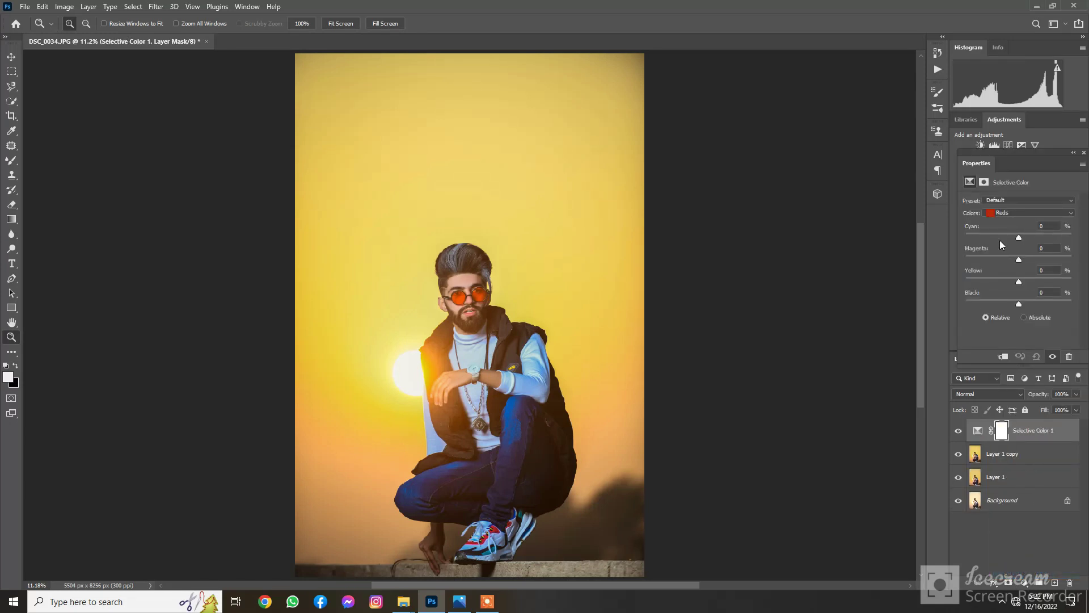
click(1010, 216)
click(1010, 223)
drag(1019, 237, 978, 242)
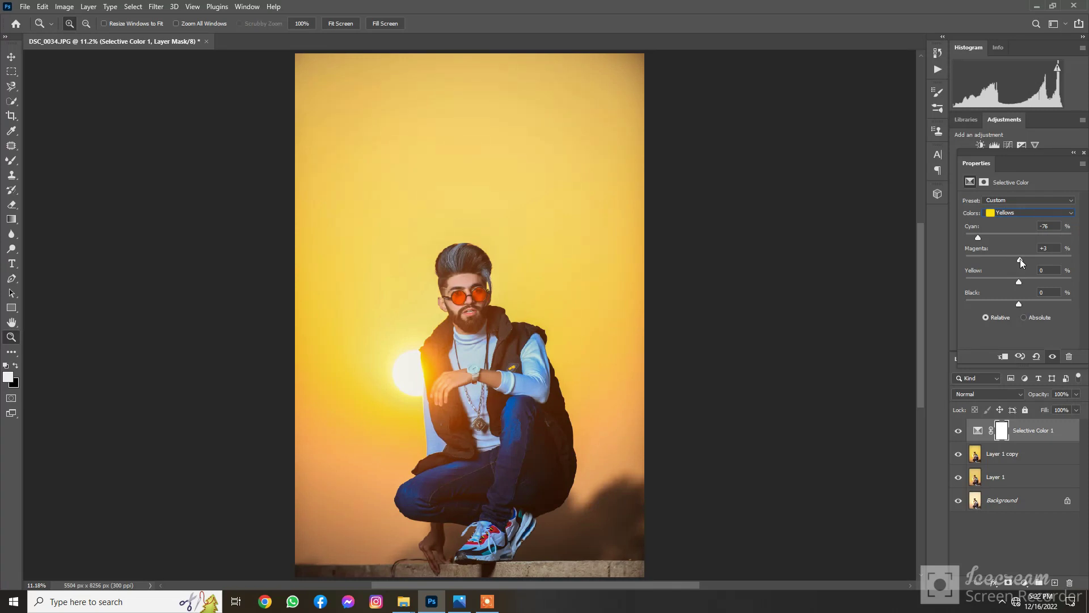
drag(1020, 259, 1023, 282)
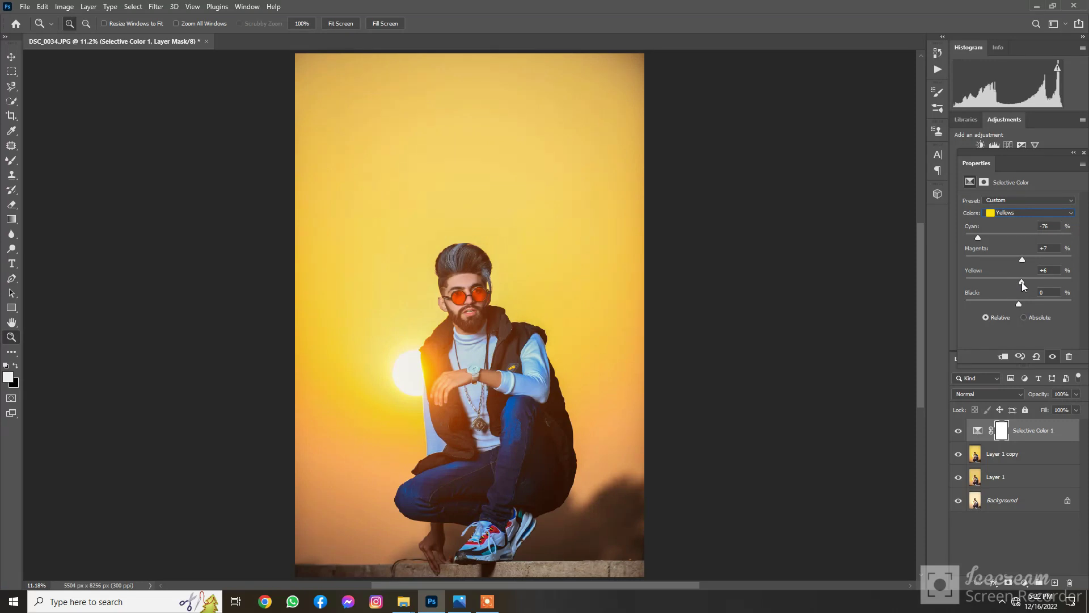
Select the man with Select Subject, erase him from the Selective Color 1 layer mask using a larger Eraser, and deselect
click(12, 101)
click(319, 23)
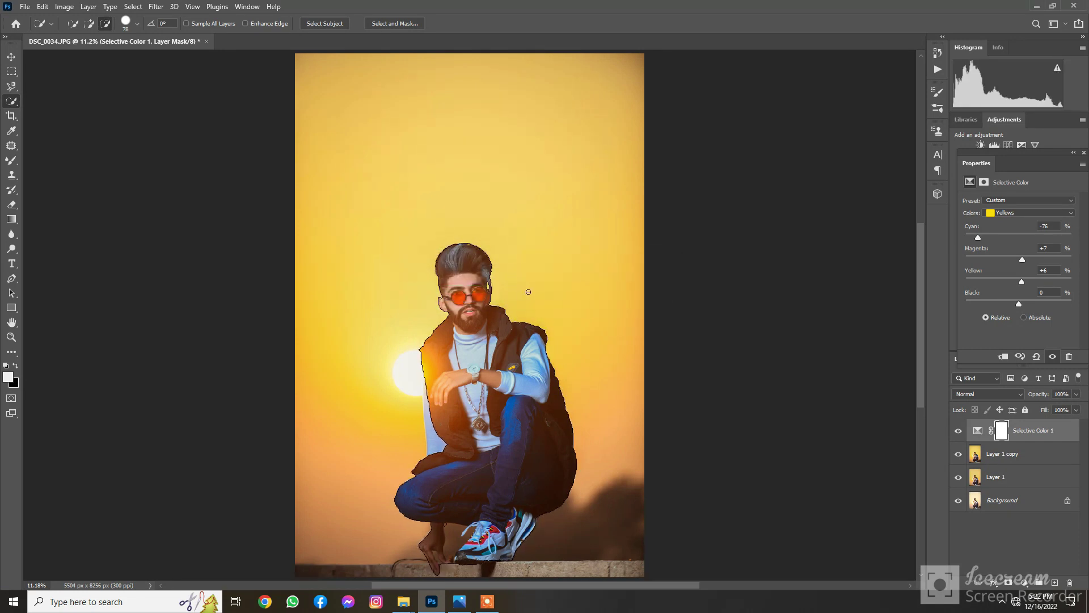
click(12, 205)
alt+right_click(460, 279)
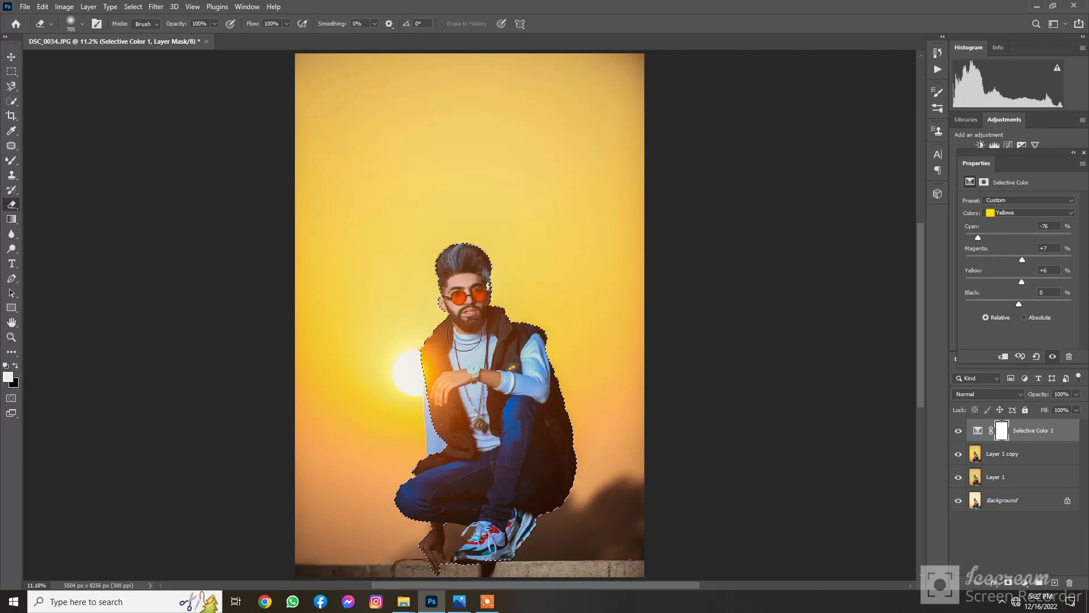
click(455, 276)
alt+right_click(459, 415)
mouse_move(410, 495)
mouse_down()
mouse_move(462, 414)
mouse_move(435, 309)
mouse_move(468, 236)
mouse_move(486, 382)
mouse_up()
key(ctrl+d)
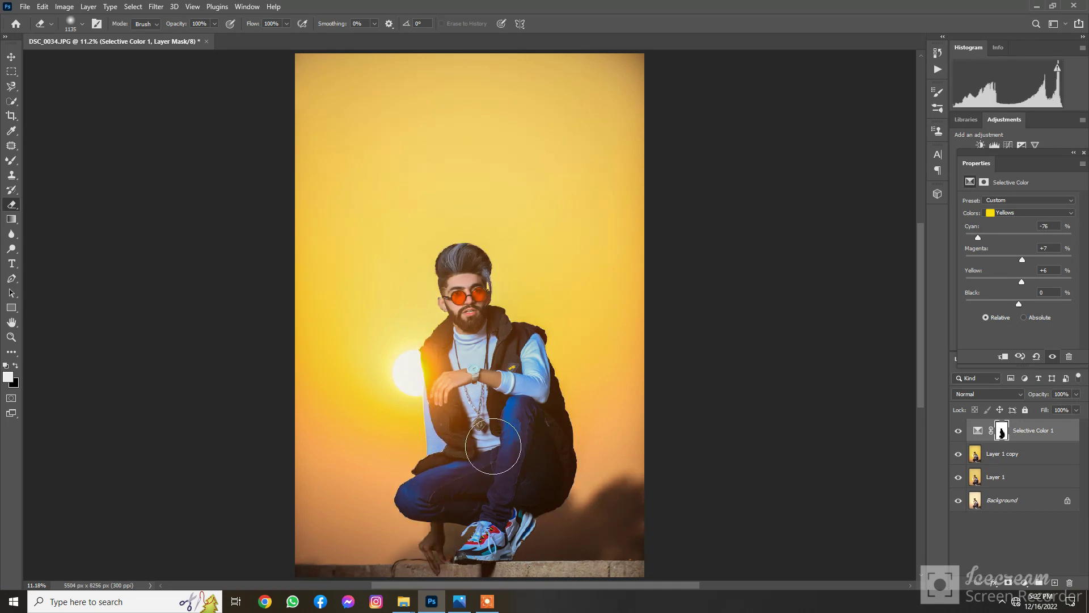
scroll(524, 277, down, 1)
scroll(539, 263, up, 1)
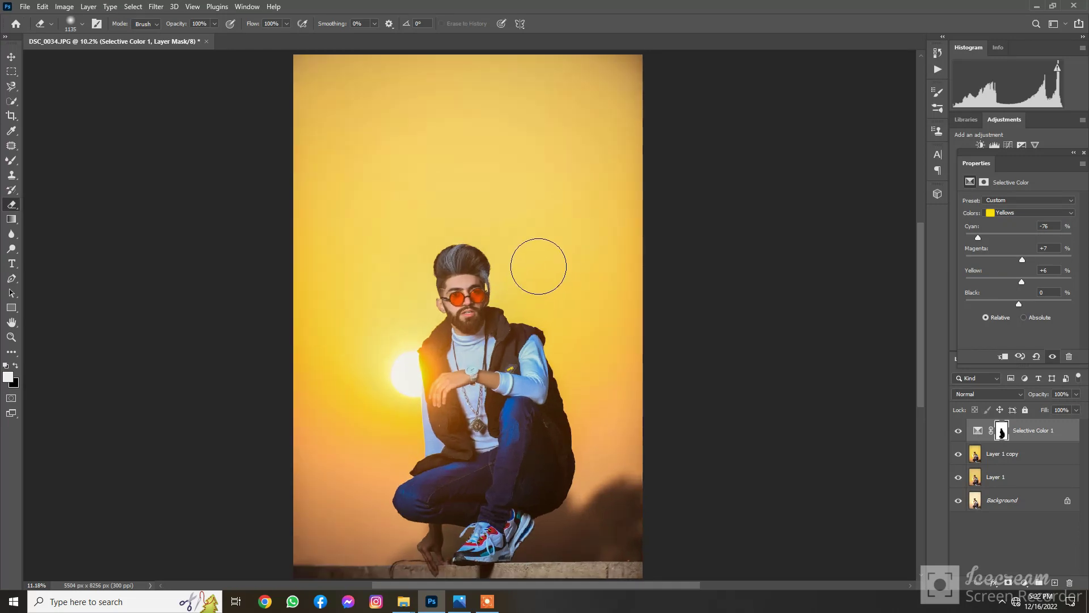
Merge Selective Color 1, Layer 1 copy and Layer 1 into one layer, and duplicate the merged layer
shift+click(1039, 457)
shift+click(1038, 477)
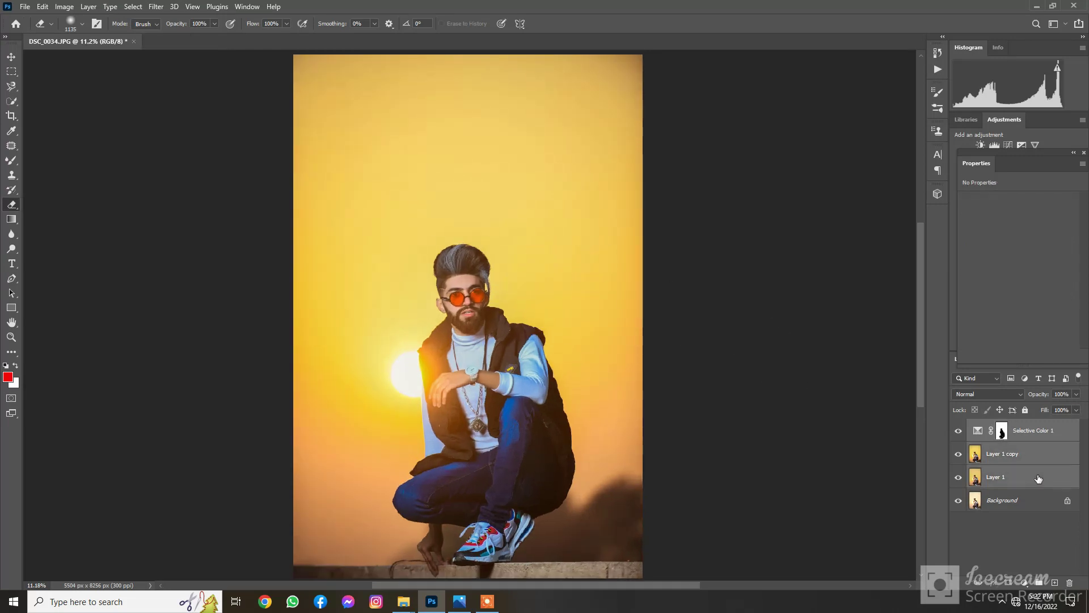
right_click(1038, 476)
click(965, 451)
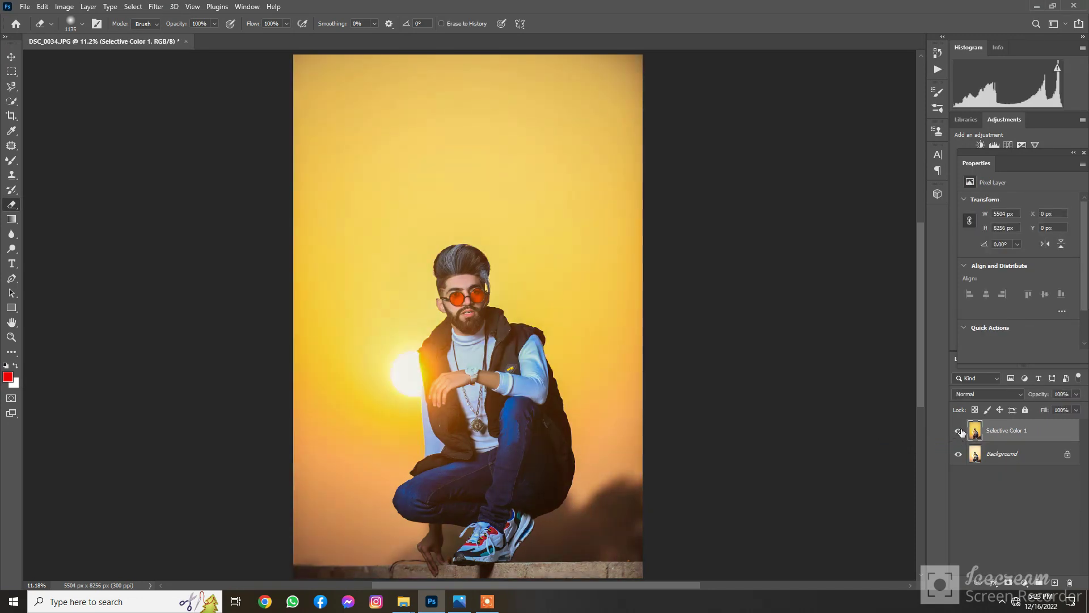
key(ctrl+j)
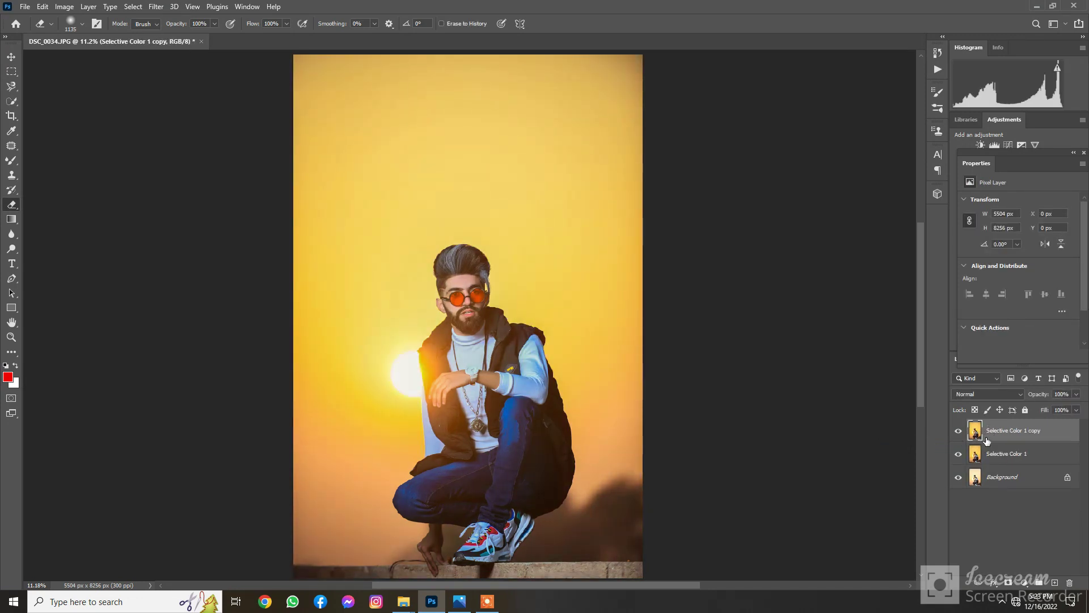
Add a new Selective Color adjustment layer and set its Cyans to Cyan +100, Magenta +4 and Yellow +10
click(1030, 581)
click(1006, 574)
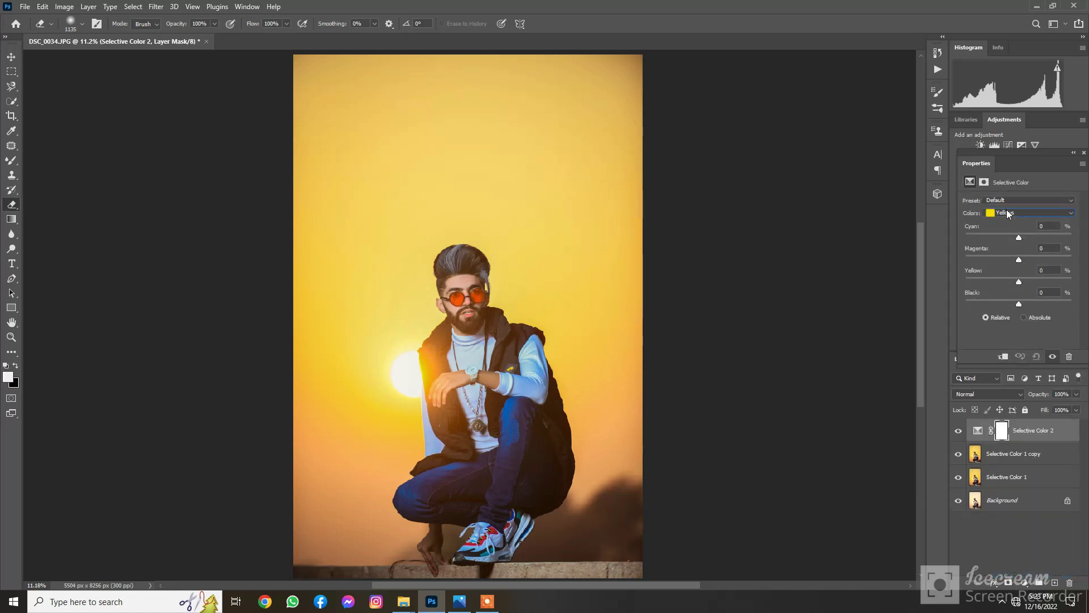
click(1007, 214)
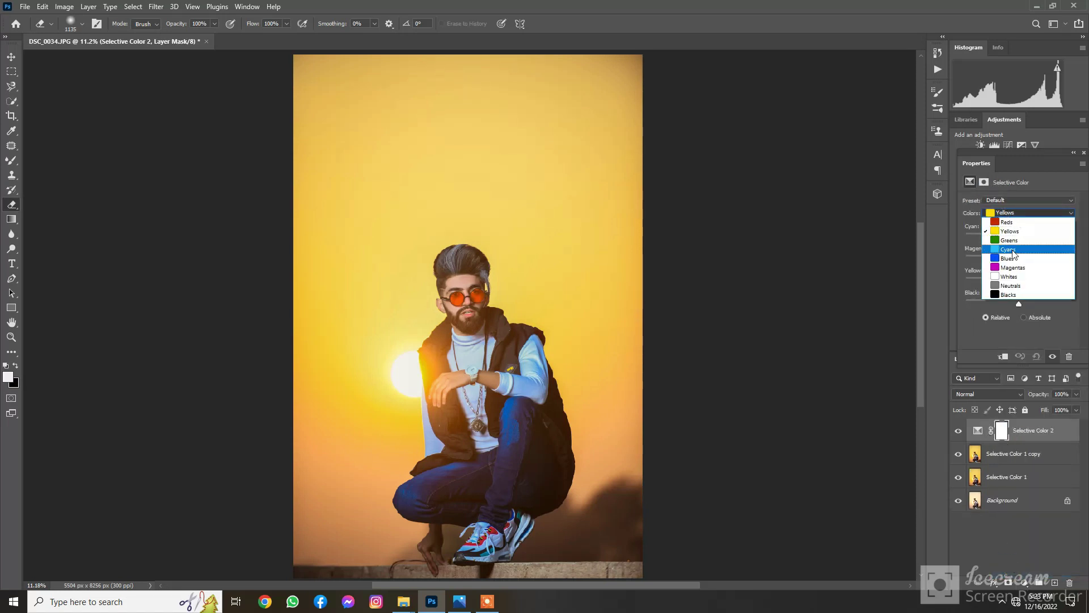
click(1013, 250)
drag(1019, 237, 945, 238)
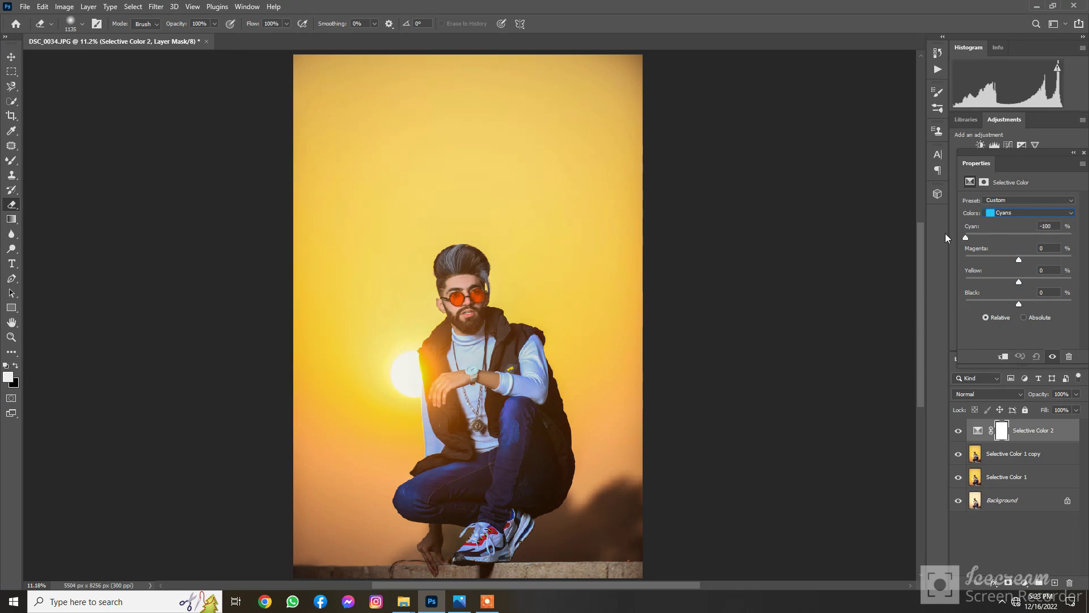
drag(1044, 238, 1024, 284)
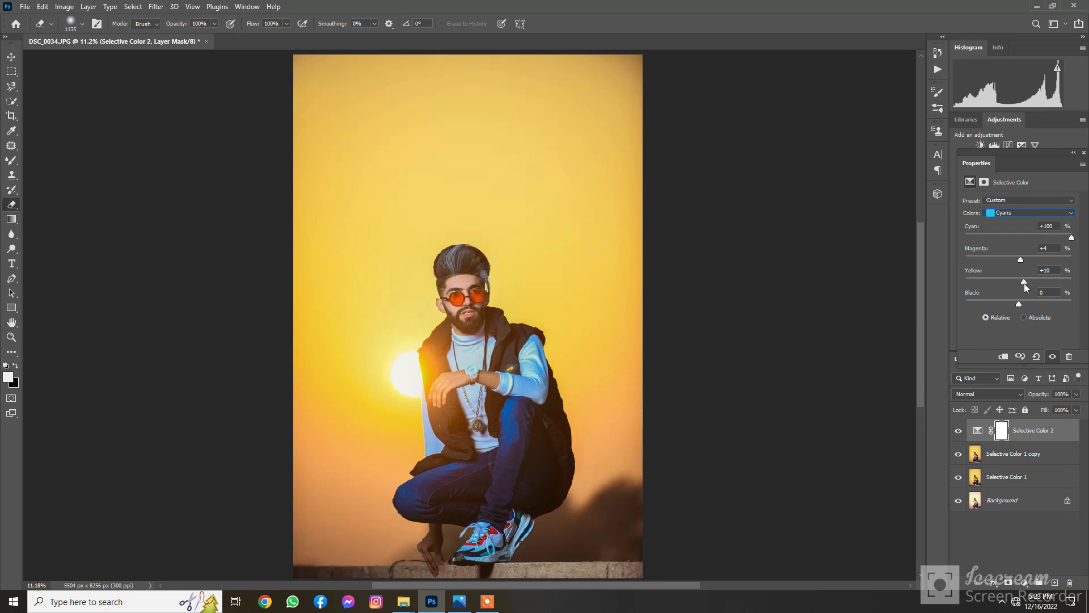
Set Cyan to +18 for the Blues in the Selective Color 2 adjustment
click(1009, 215)
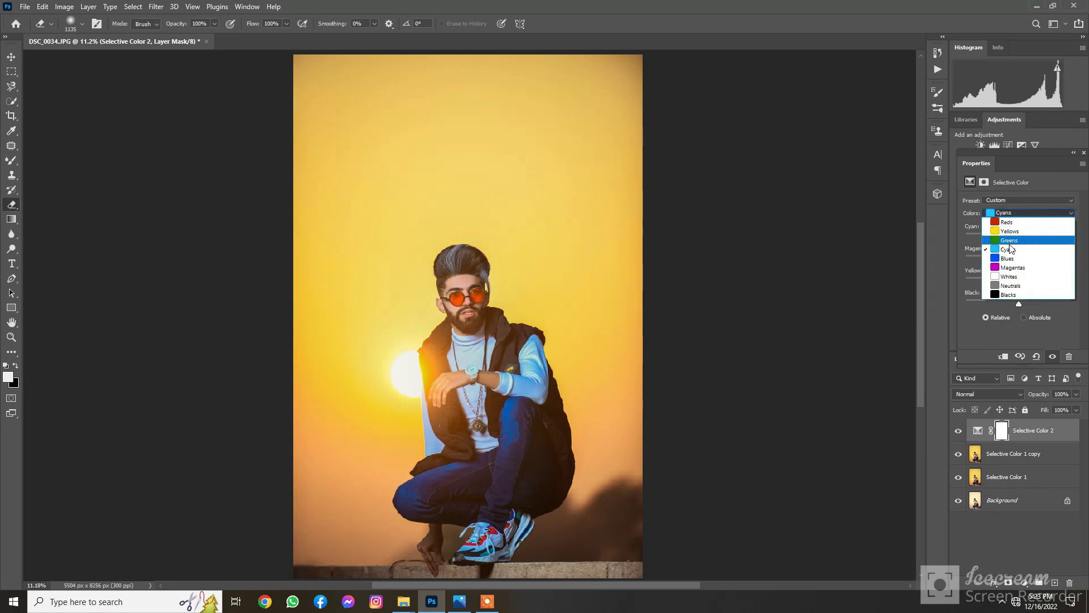
click(1015, 260)
mouse_move(1020, 237)
mouse_down()
mouse_move(1038, 237)
mouse_move(948, 253)
mouse_move(1020, 252)
mouse_up()
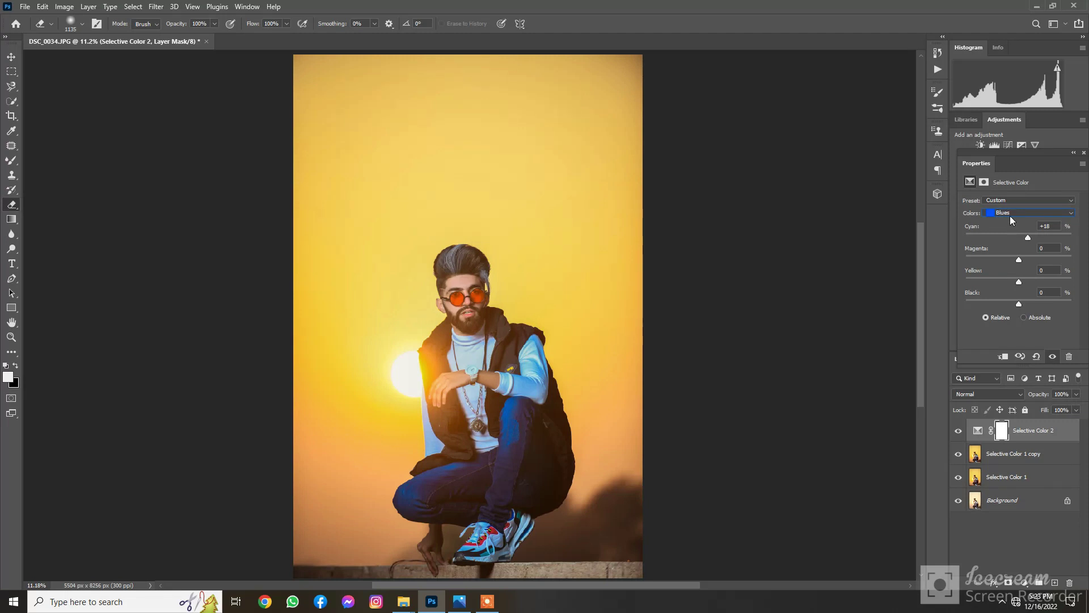
Set the Whites of the Selective Color 2 adjustment to Cyan +100, Magenta -100, Yellow +24 and Black +16
click(1013, 213)
click(1012, 277)
drag(1019, 237, 1077, 239)
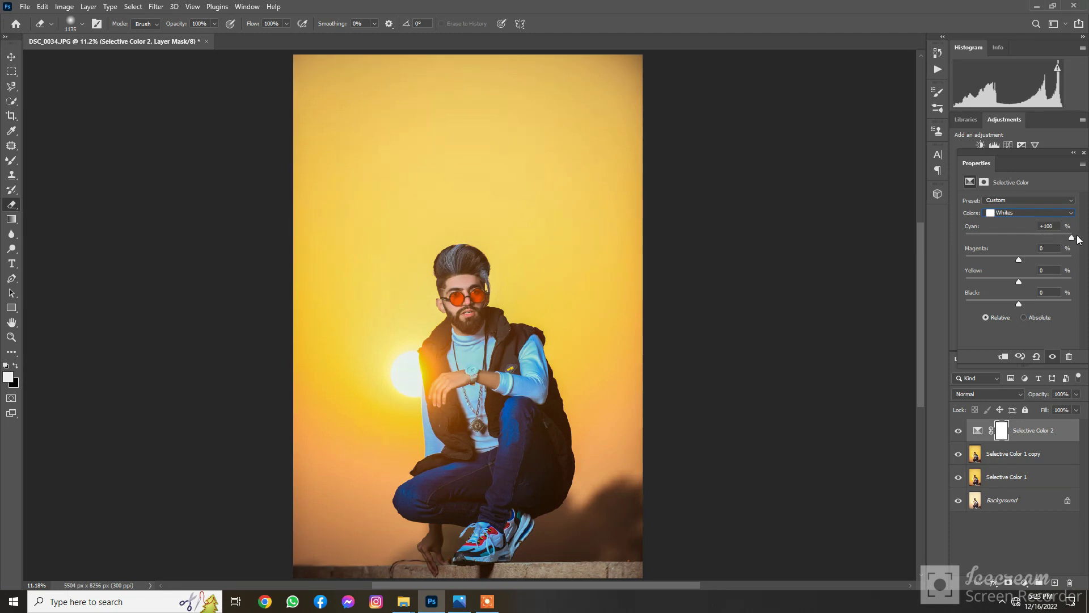
drag(1019, 260, 968, 261)
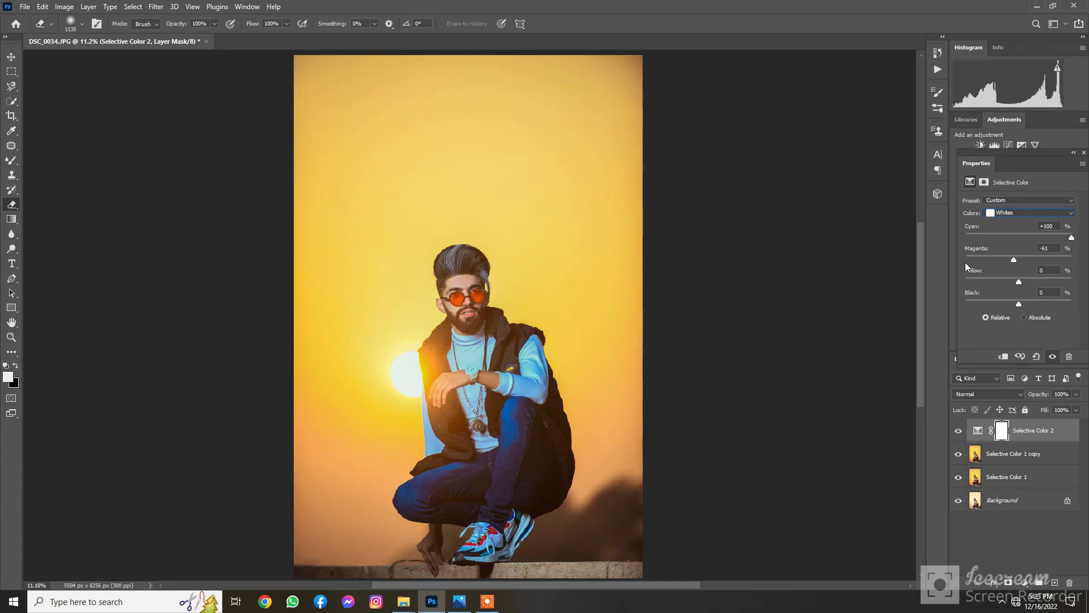
drag(966, 261, 953, 266)
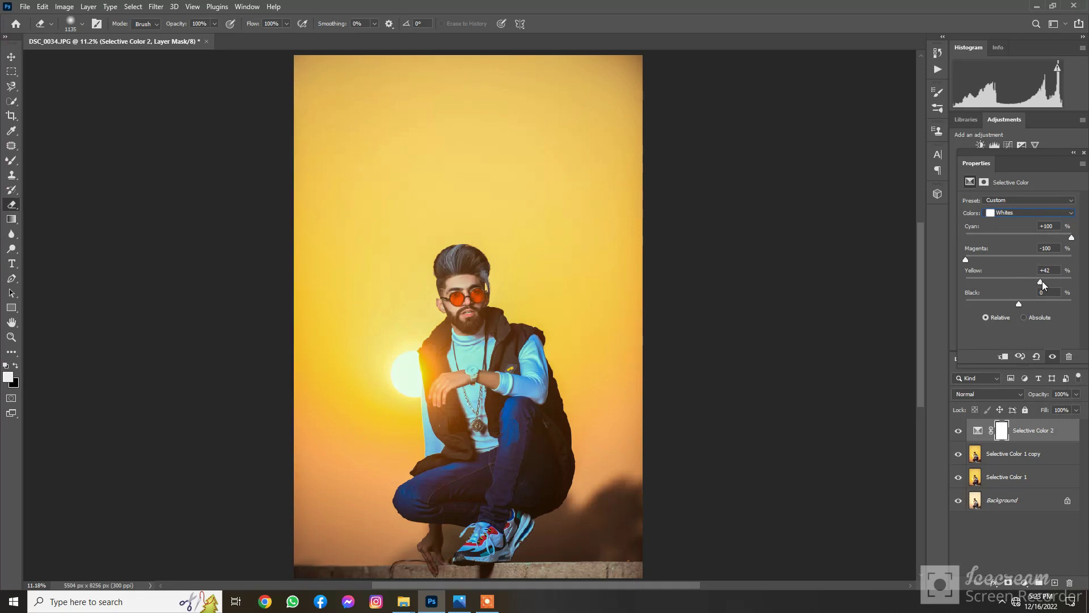
drag(1043, 281, 1030, 305)
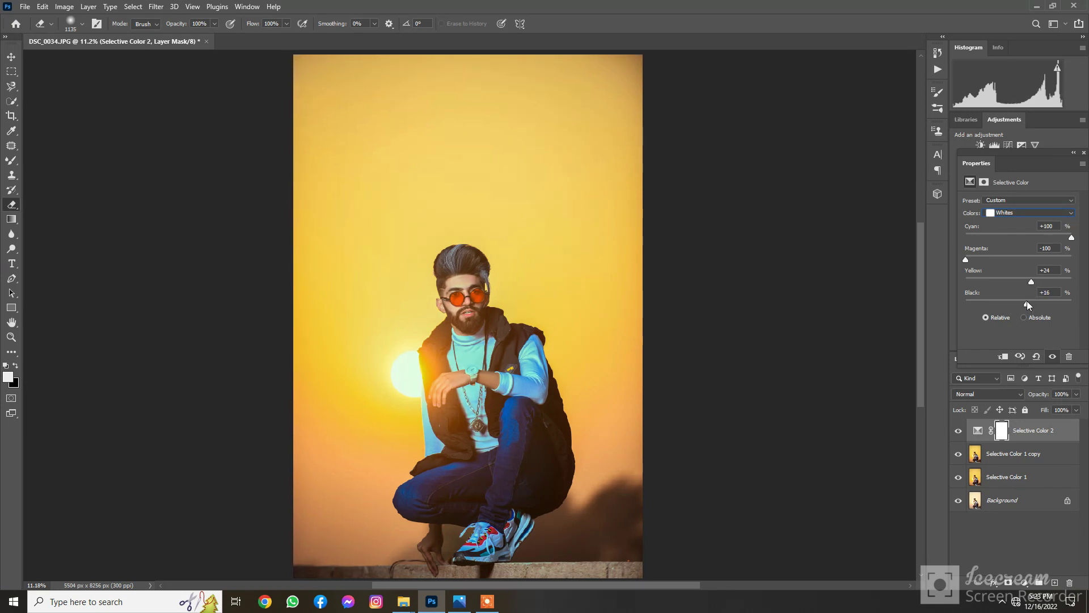
Merge Selective Color 2, Selective Color 1 copy and Selective Color 1 into one layer, leaving the Background separate
shift+click(1007, 459)
shift+click(1008, 476)
right_click(1007, 477)
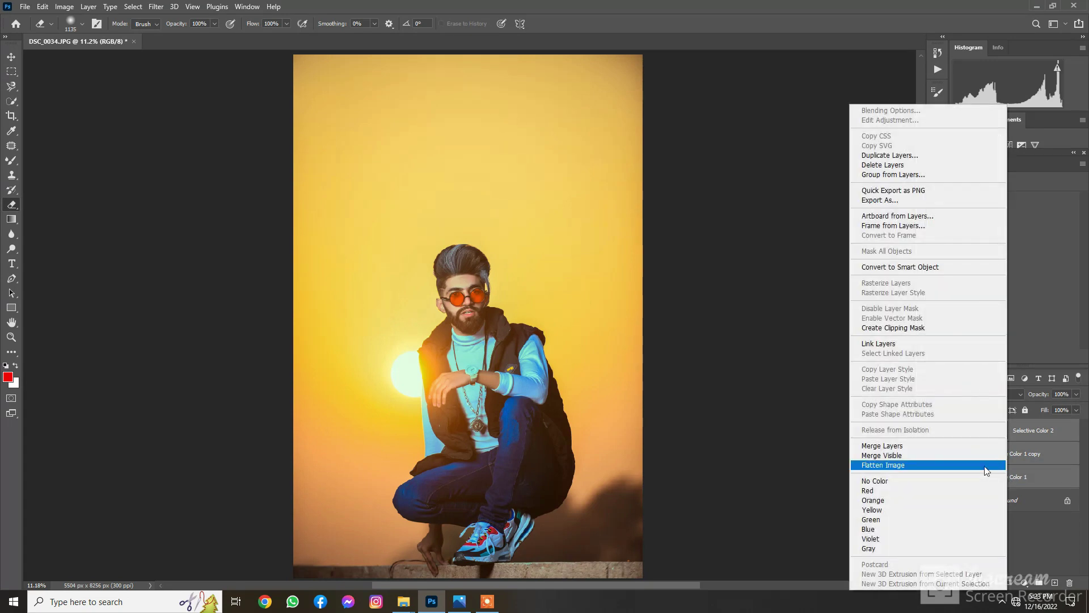
click(933, 447)
Compare the merged grade with the original by hiding and reshowing the merged layer, closing the Properties panel meanwhile
click(958, 430)
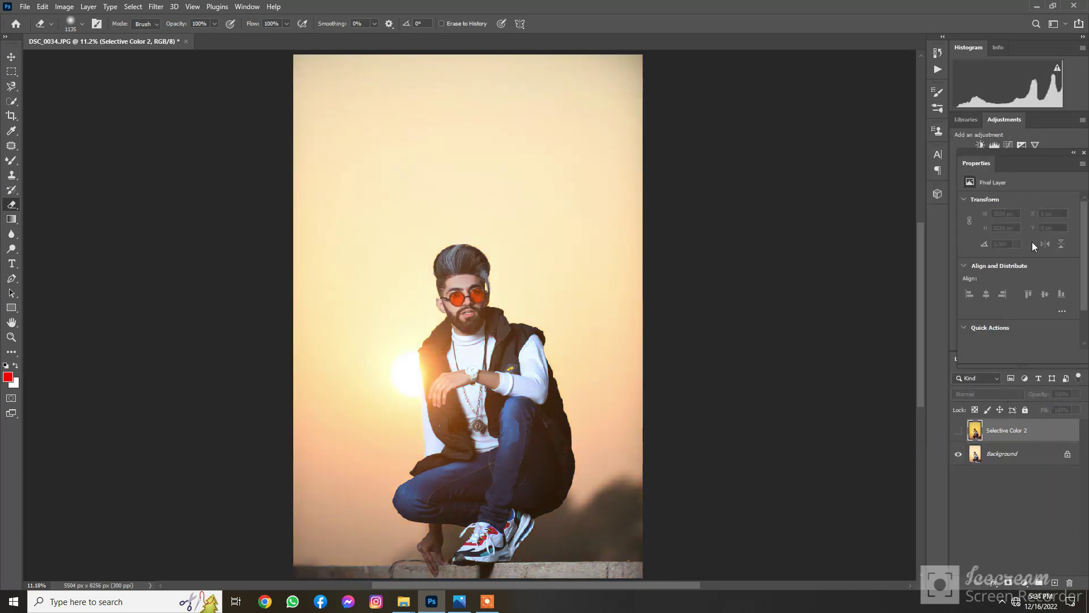
click(1084, 153)
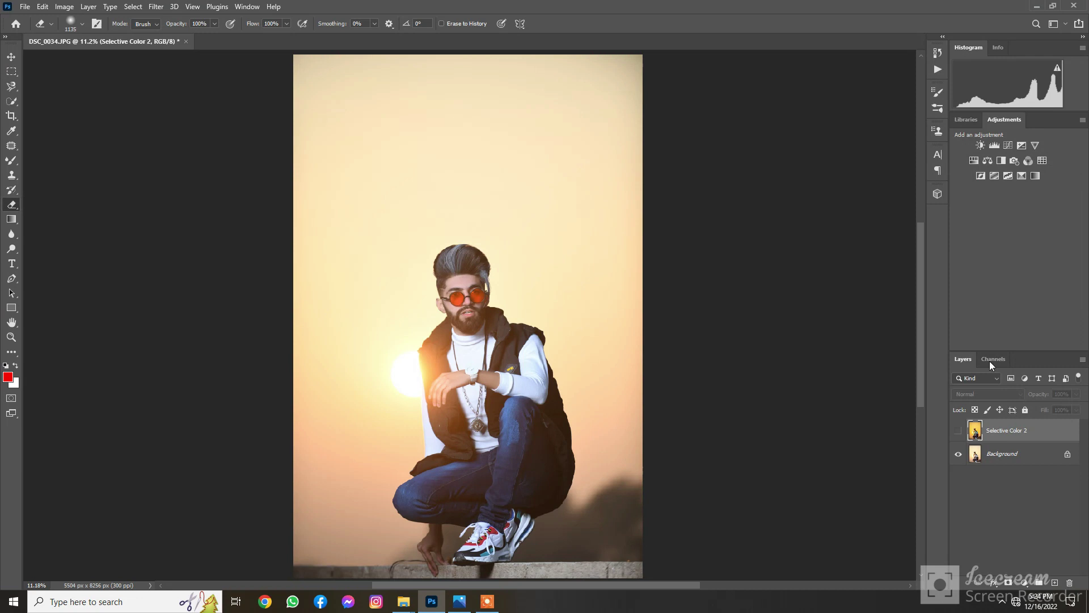
click(958, 430)
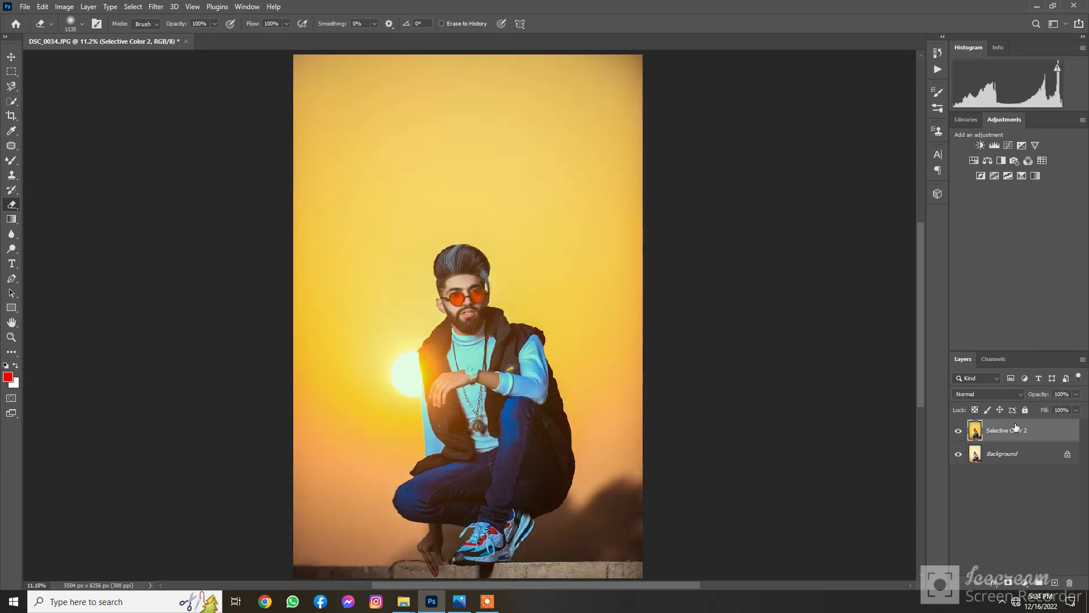
Duplicate the merged layer and tint the copy's highlights toward yellow-orange with Color Grading in Camera Raw
key(ctrl+j)
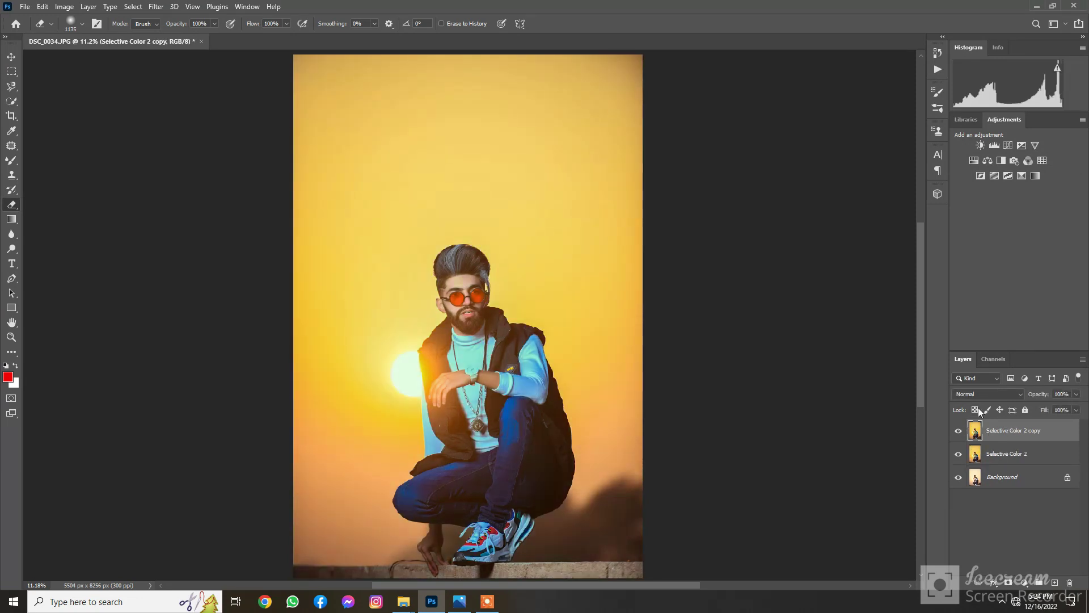
click(156, 6)
click(178, 91)
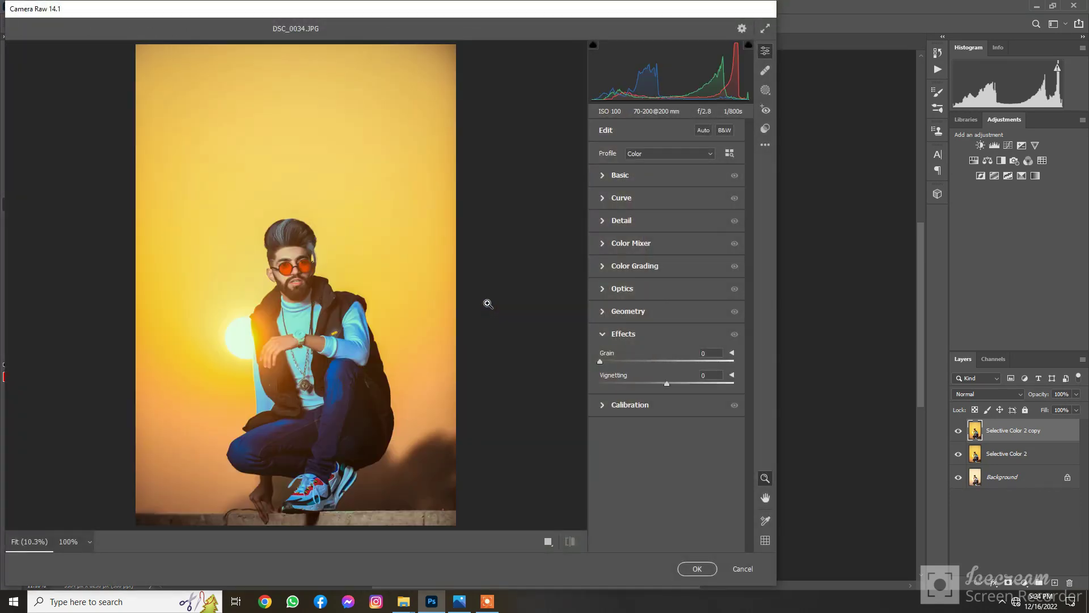
click(696, 266)
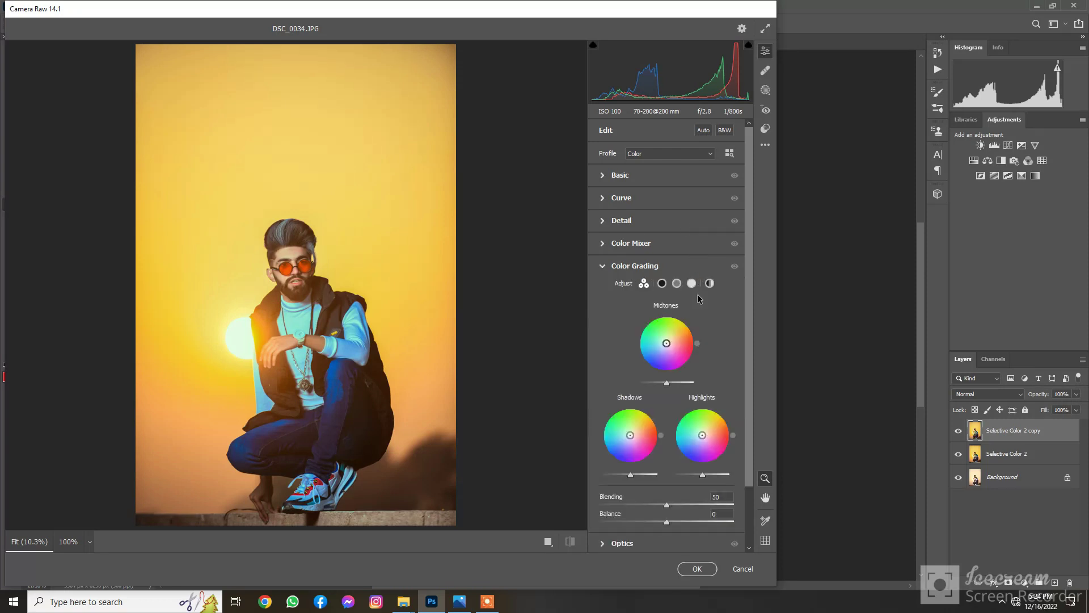
click(690, 285)
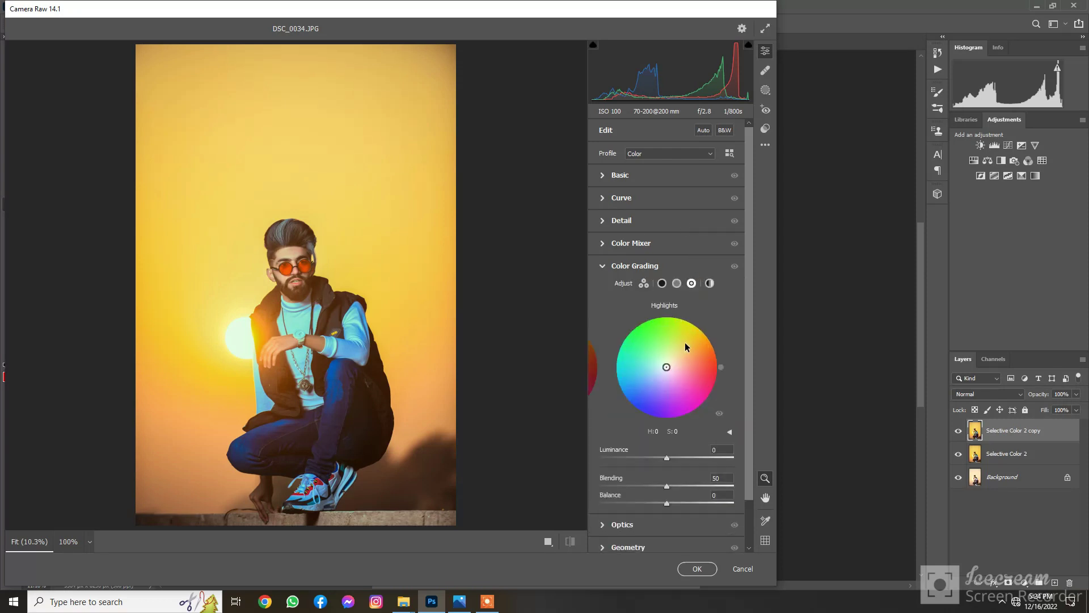
mouse_move(686, 338)
mouse_down()
mouse_move(673, 356)
mouse_move(664, 330)
mouse_move(625, 342)
mouse_move(697, 331)
mouse_up()
click(697, 568)
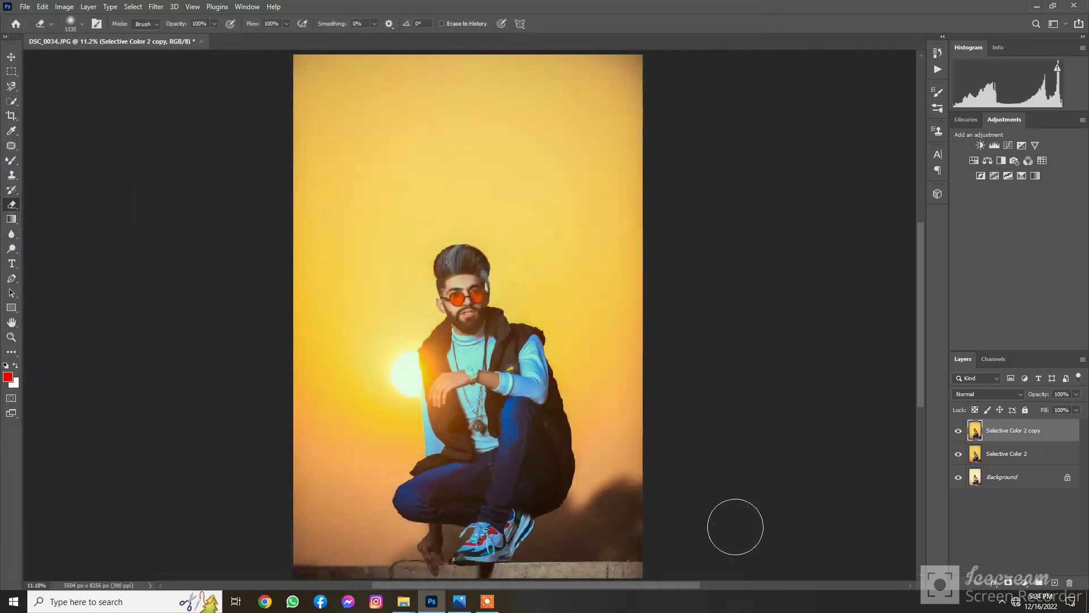